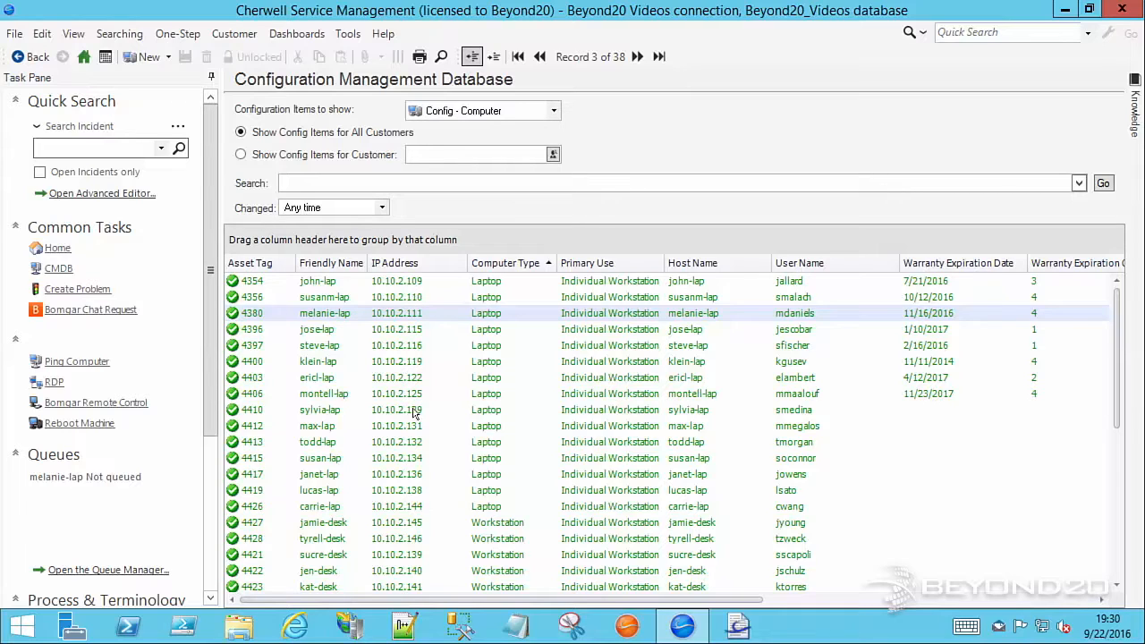
- Look through the computer configuration items' friendly names and IP addresses, and select the first laptop record
click(390, 442)
scroll(390, 444, down, 1)
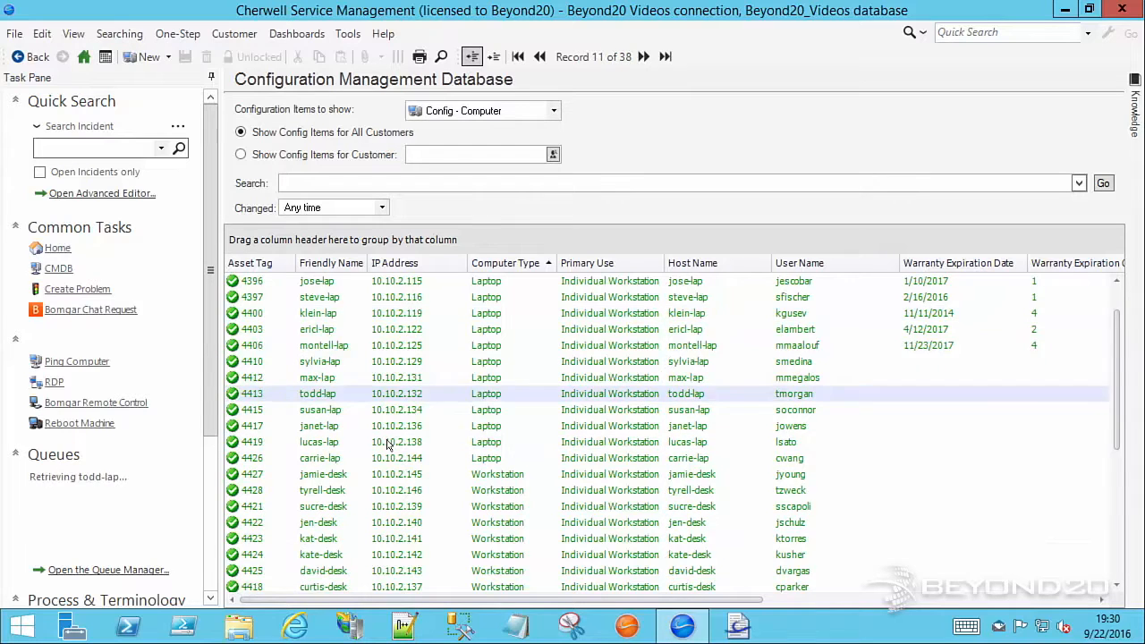
scroll(388, 447, down, 5)
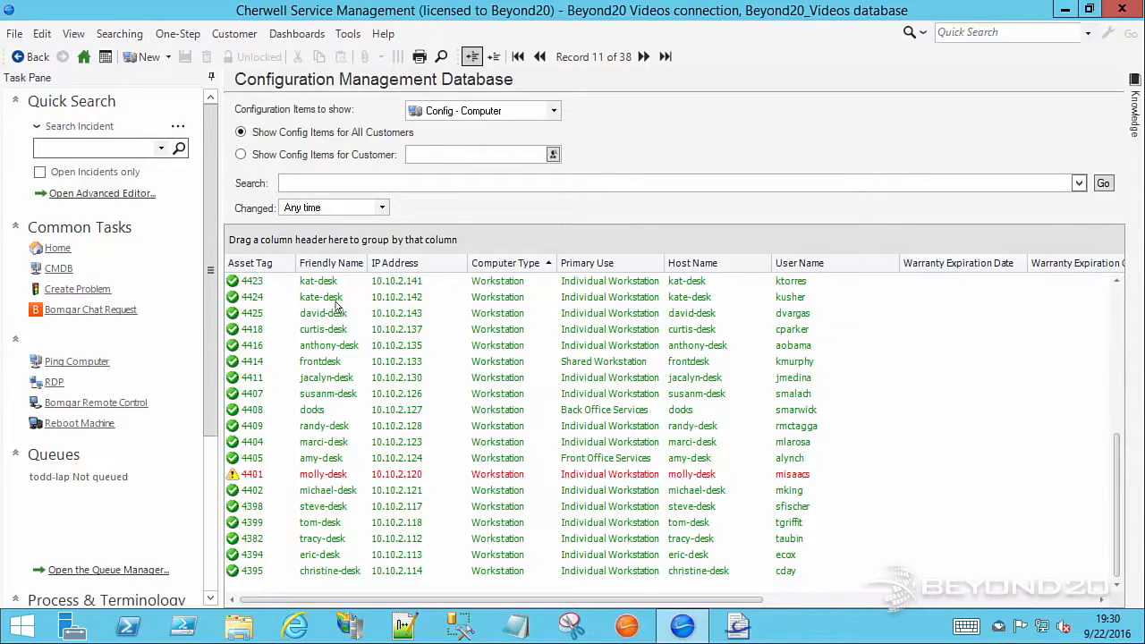
scroll(336, 307, up, 3)
scroll(336, 307, up, 3)
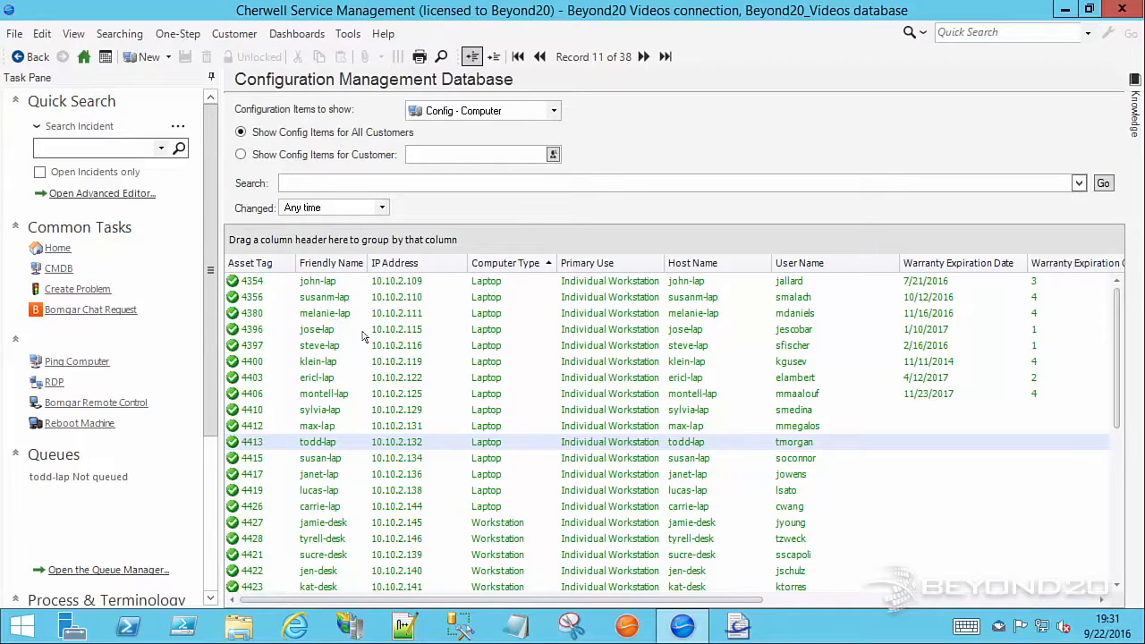
click(338, 282)
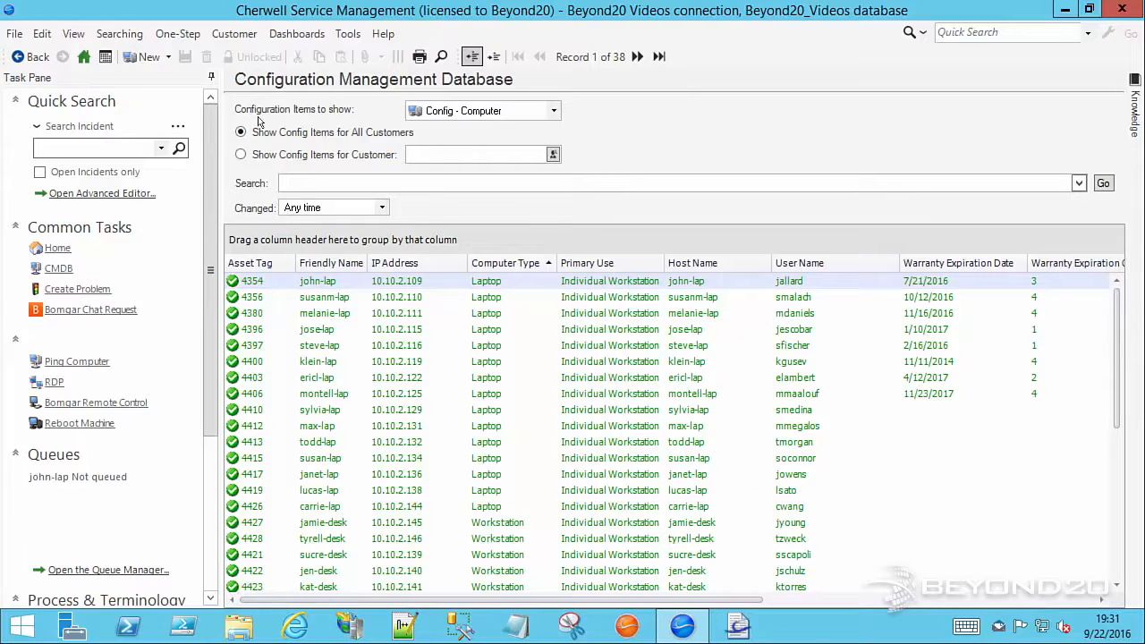
- Check the run options of the One-Step "Update Friendly name based on IP Address" in the One-Step Action Manager, and close the manager
click(178, 33)
click(169, 56)
click(272, 210)
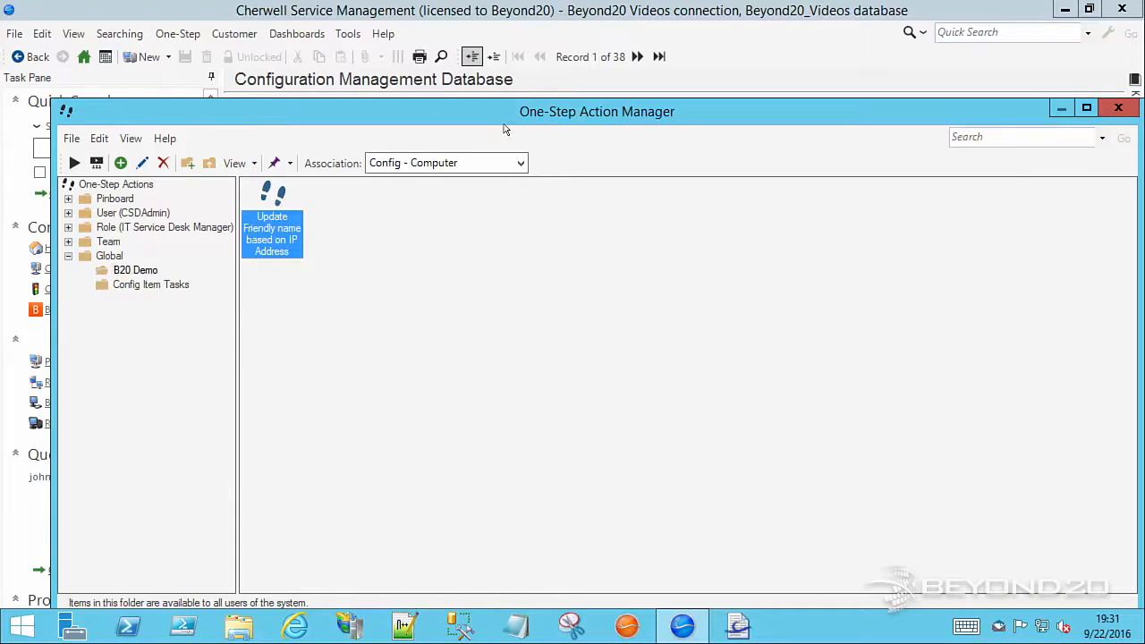
drag(495, 111, 472, 53)
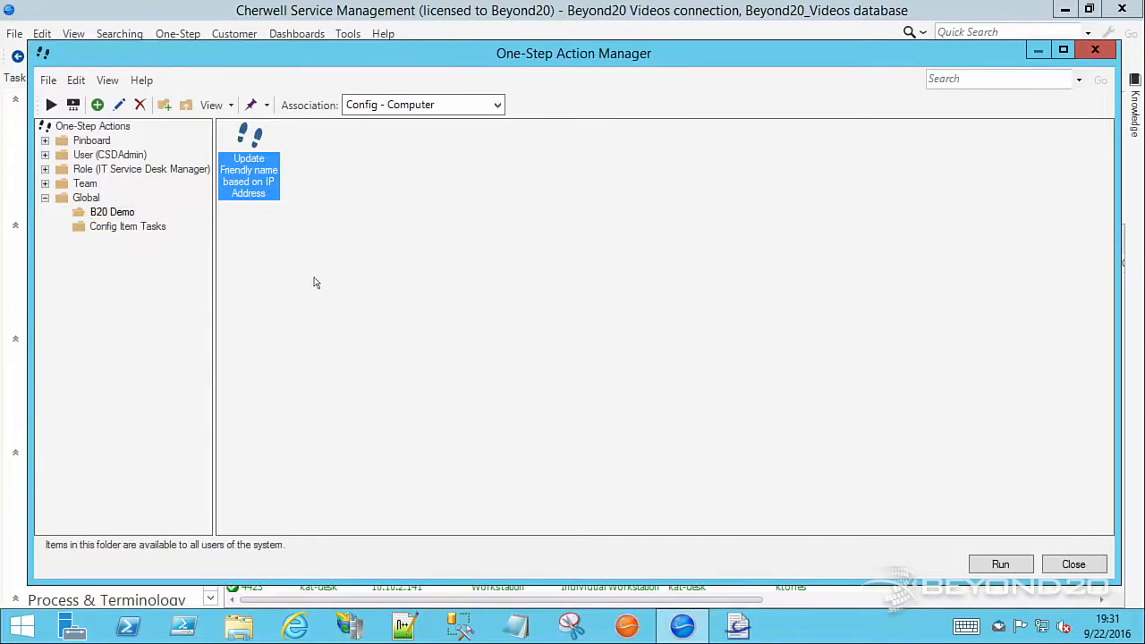
right_click(260, 170)
click(384, 213)
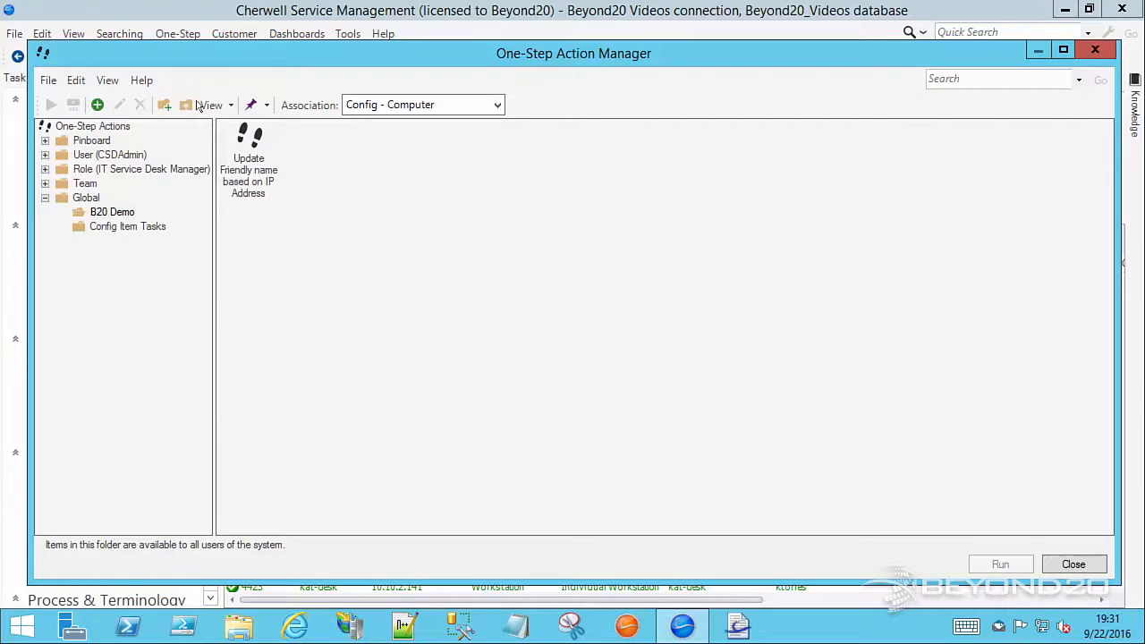
right_click(249, 137)
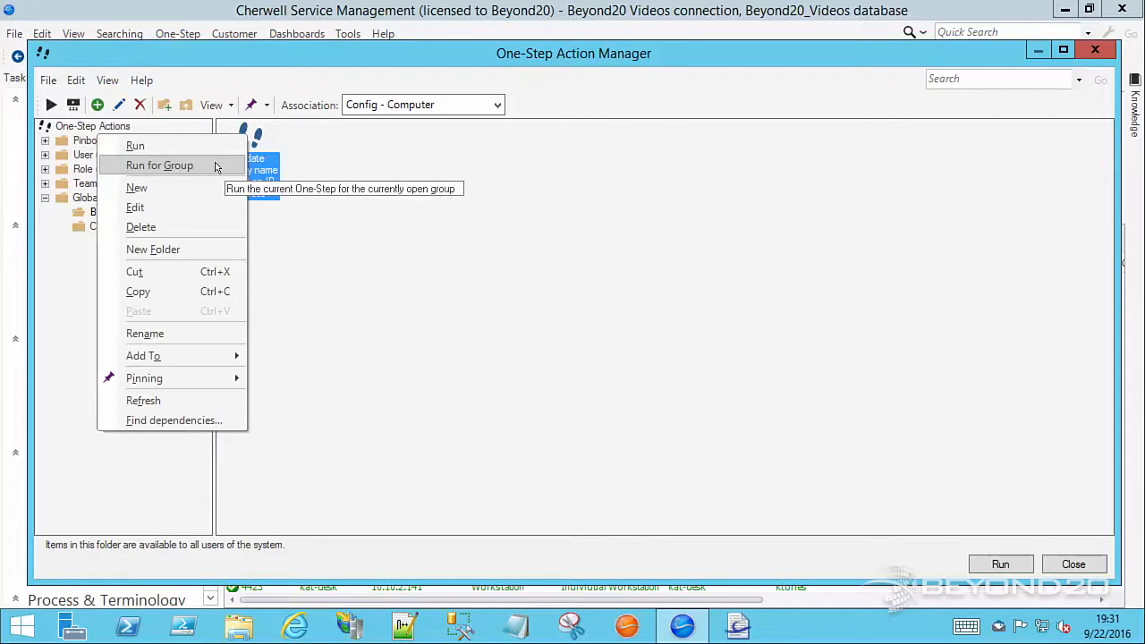
click(842, 322)
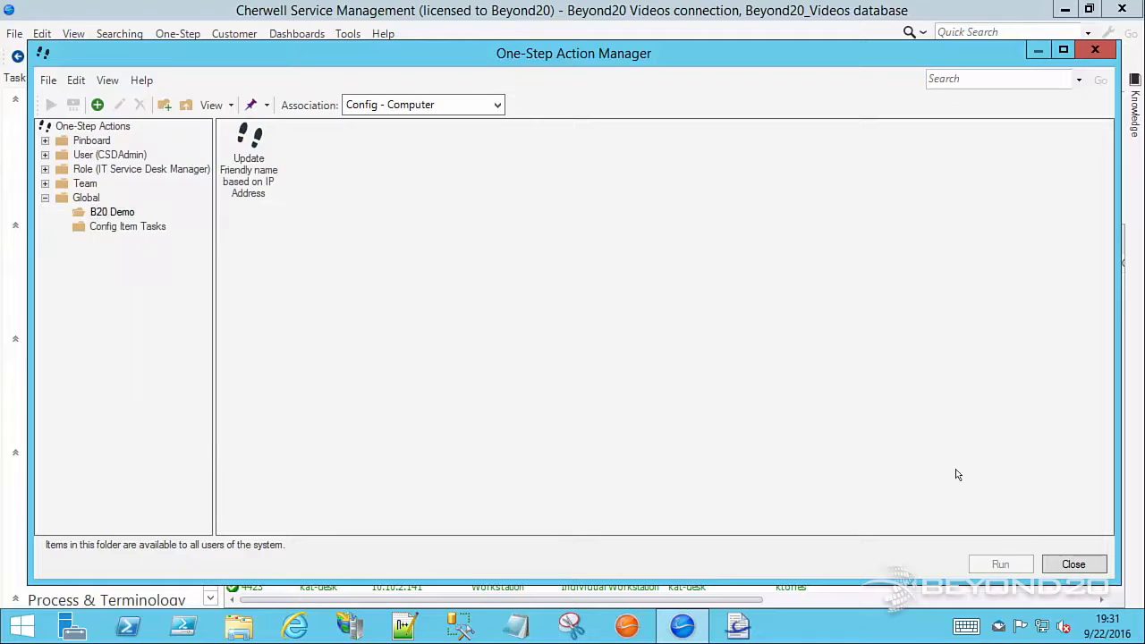
click(1047, 563)
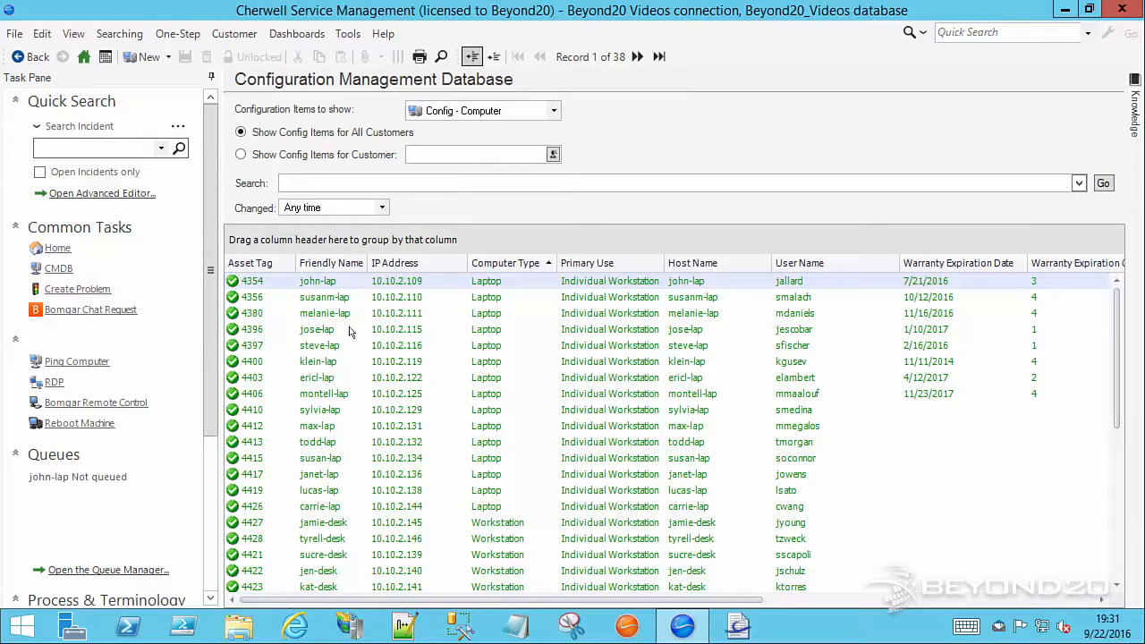
- Open the One-Step "Update Friendly name based on IP Address" for editing
scroll(345, 404, down, 5)
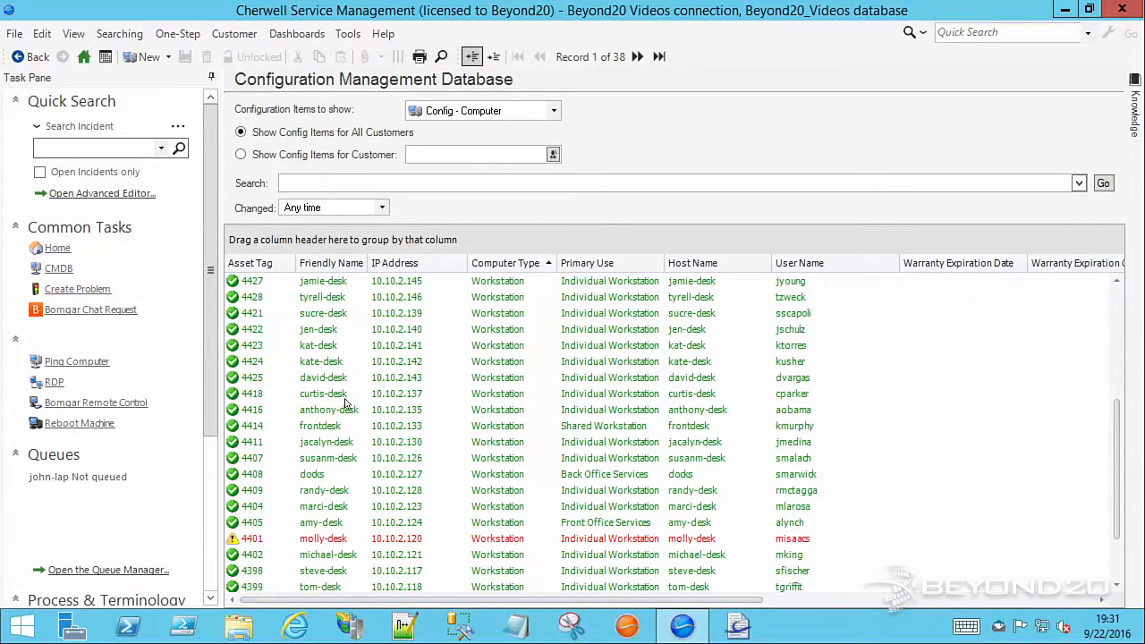
scroll(347, 448, up, 5)
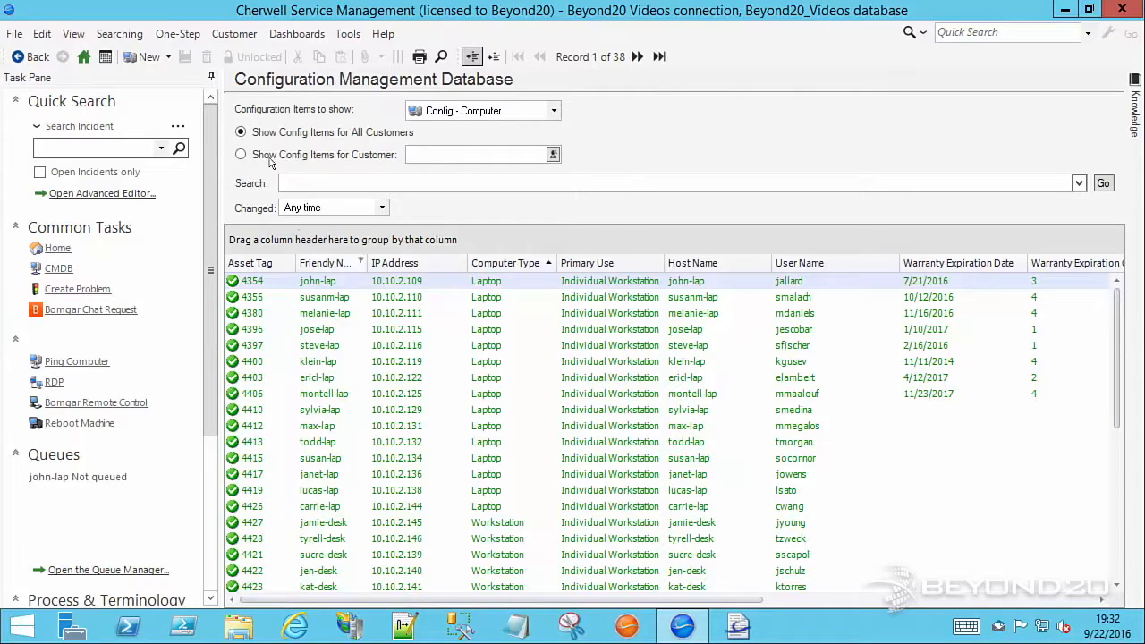
click(177, 33)
click(203, 56)
right_click(253, 149)
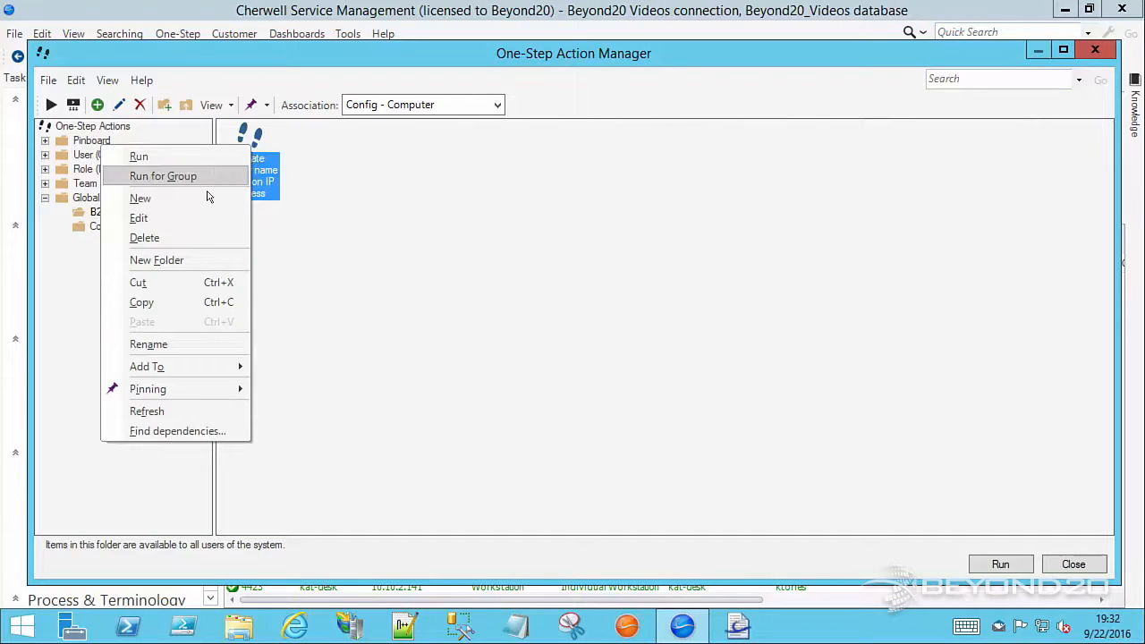
click(138, 217)
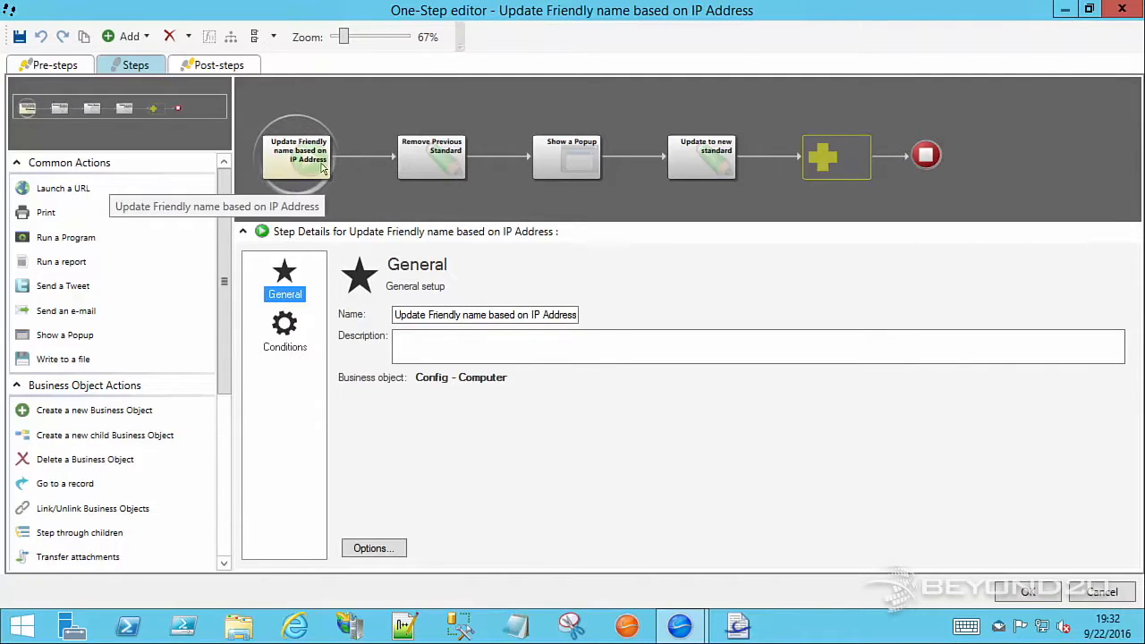
- Review the modifier on the Friendly Name field's template in the Remove Previous Standard step, filtering to only the fields being set
click(427, 167)
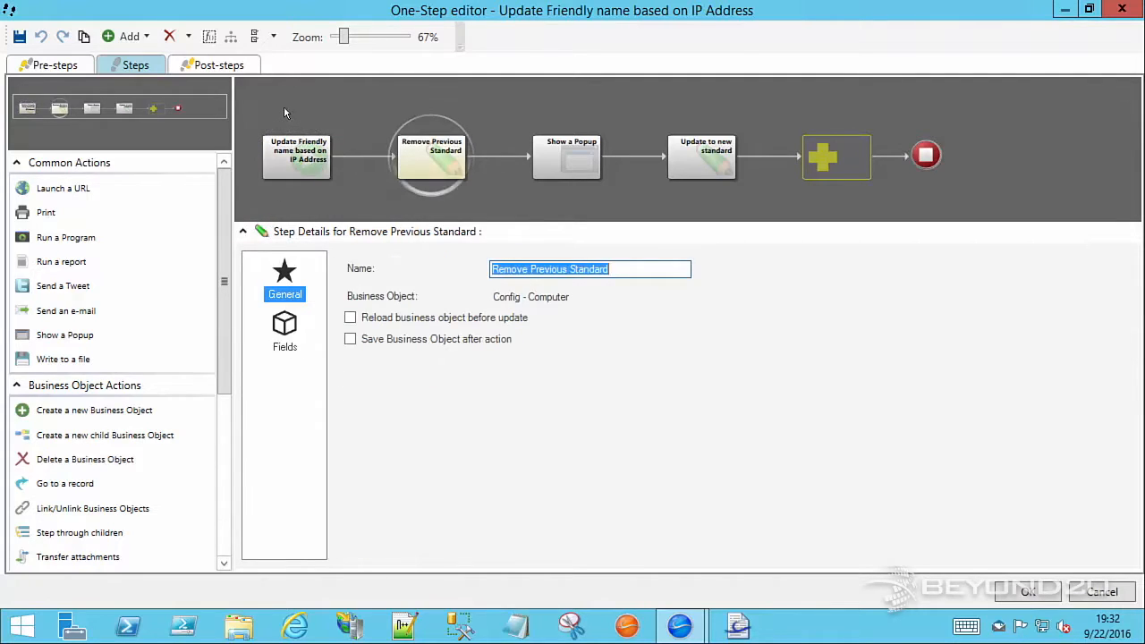
click(284, 333)
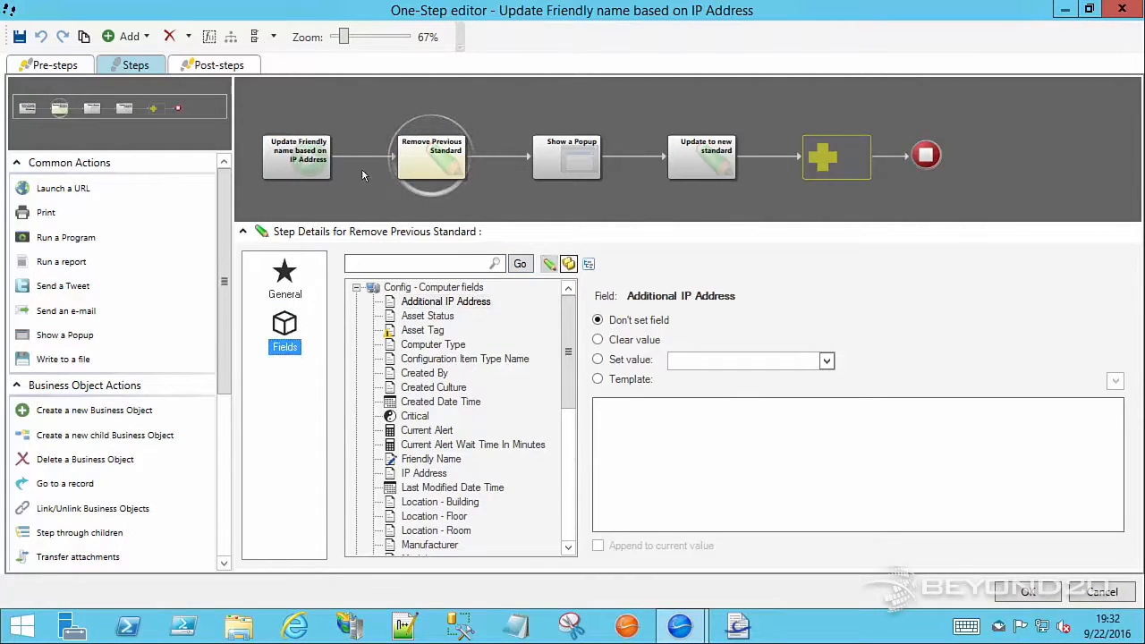
click(548, 263)
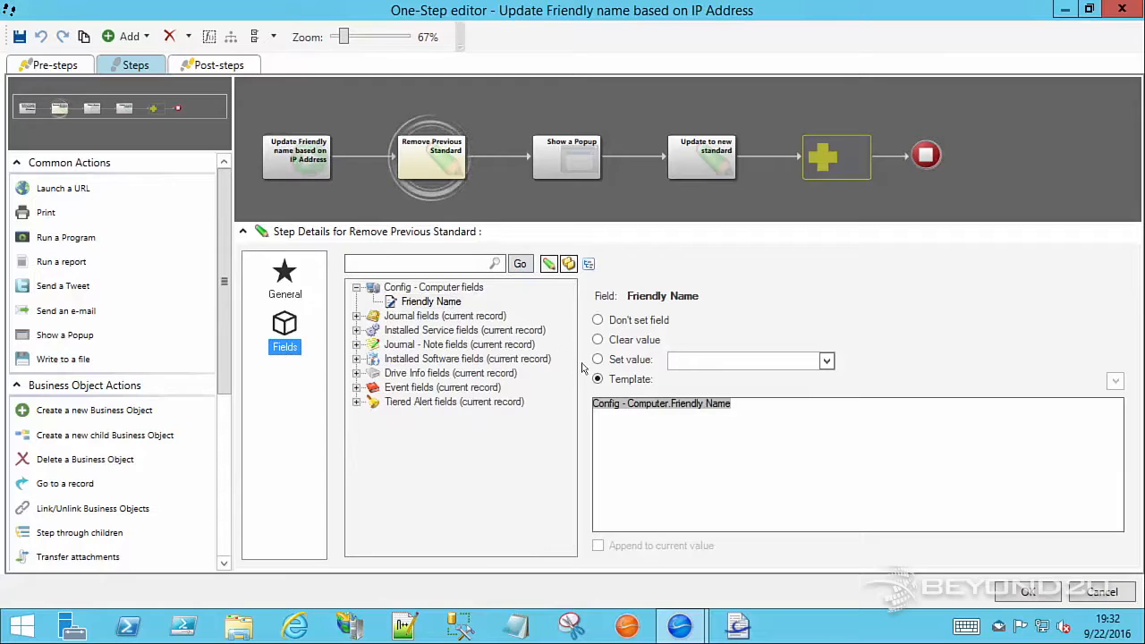
right_click(667, 407)
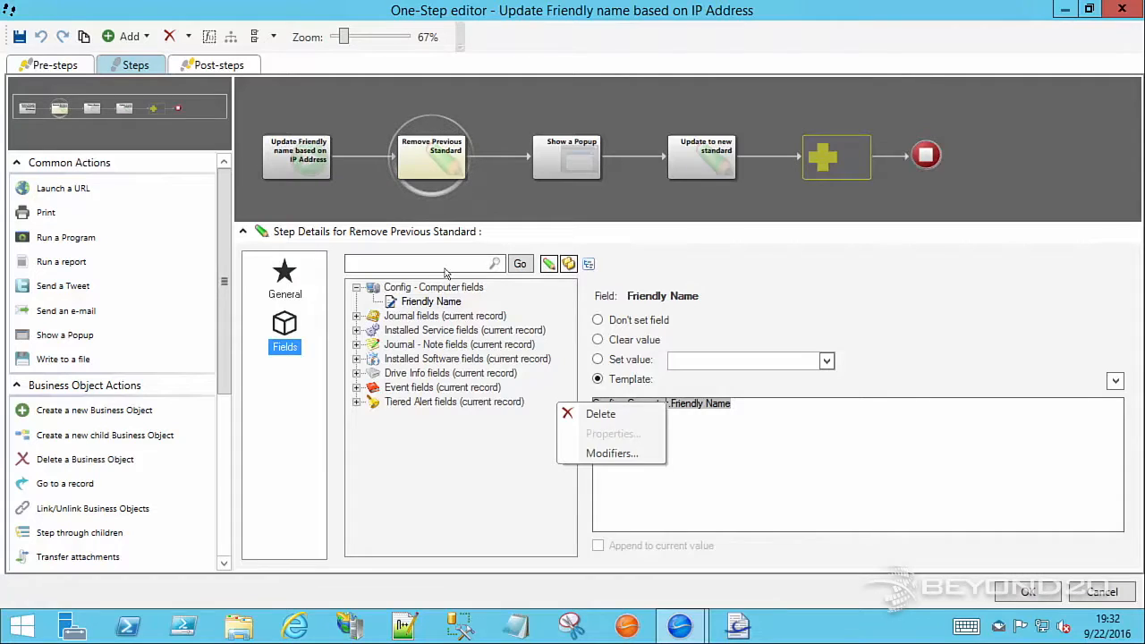
click(629, 454)
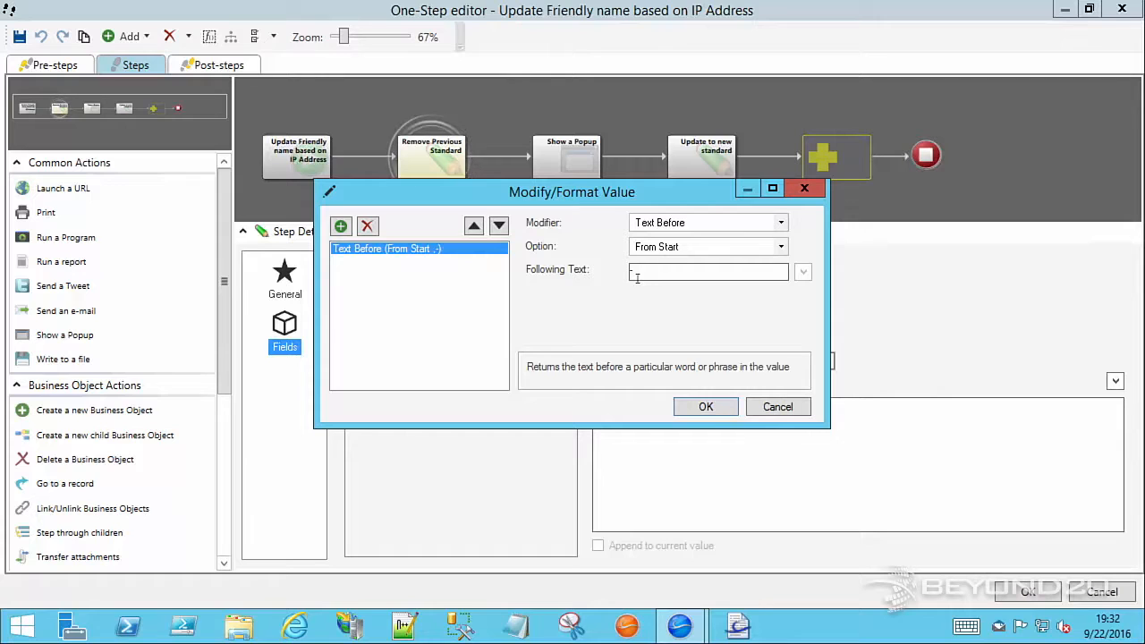
click(708, 411)
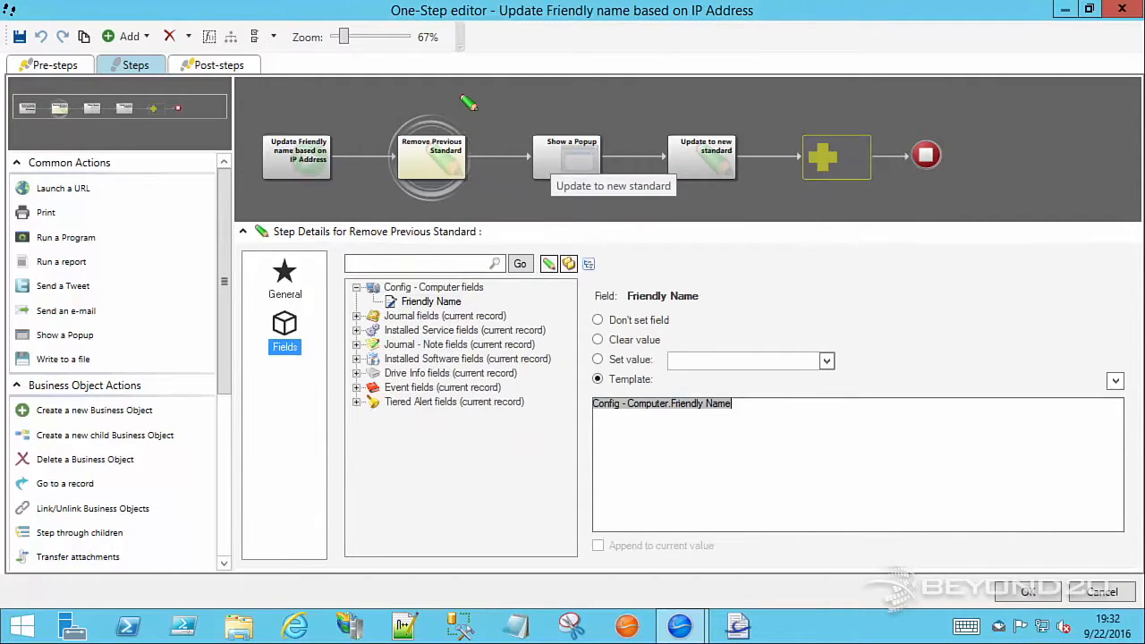
- Open the properties of the custom expression that sets the Friendly Name field in the Update to new standard step
click(705, 158)
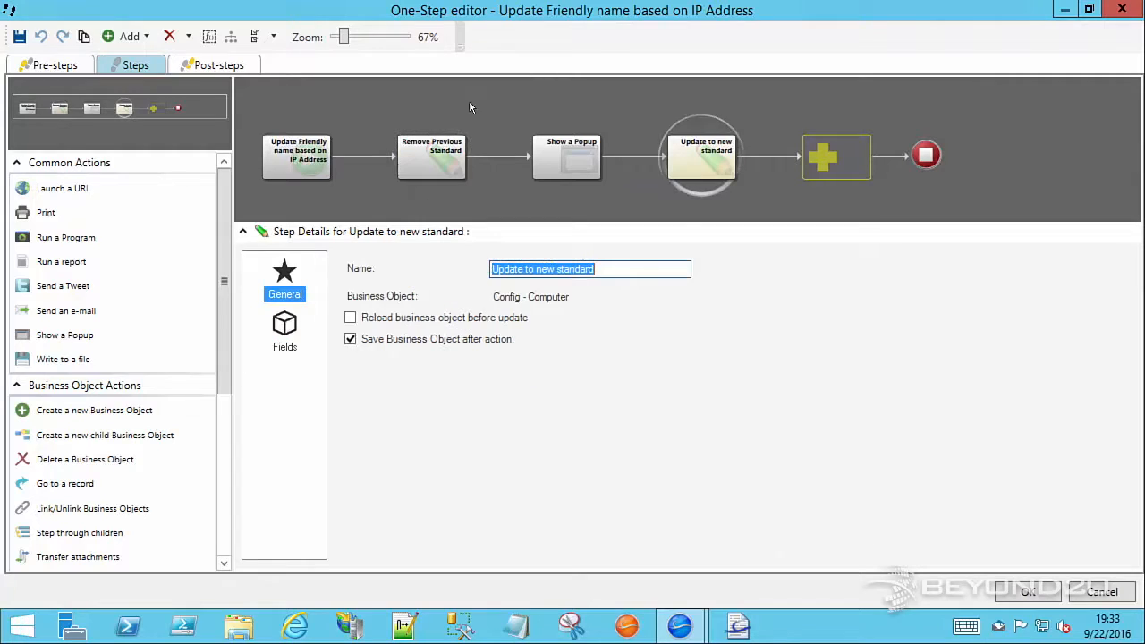
click(298, 346)
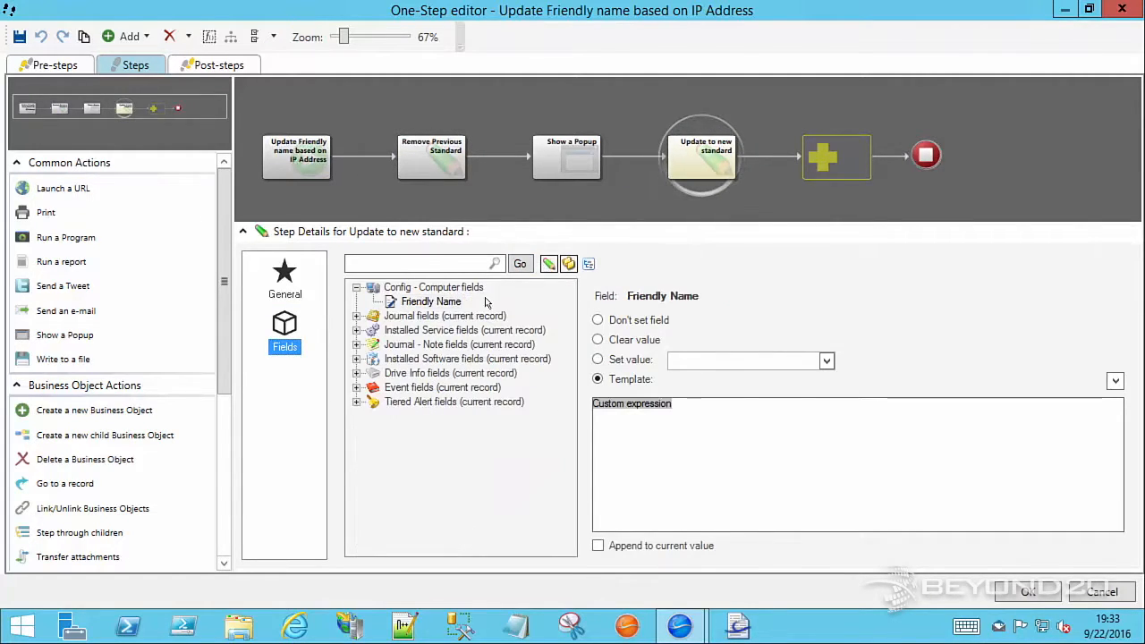
right_click(617, 404)
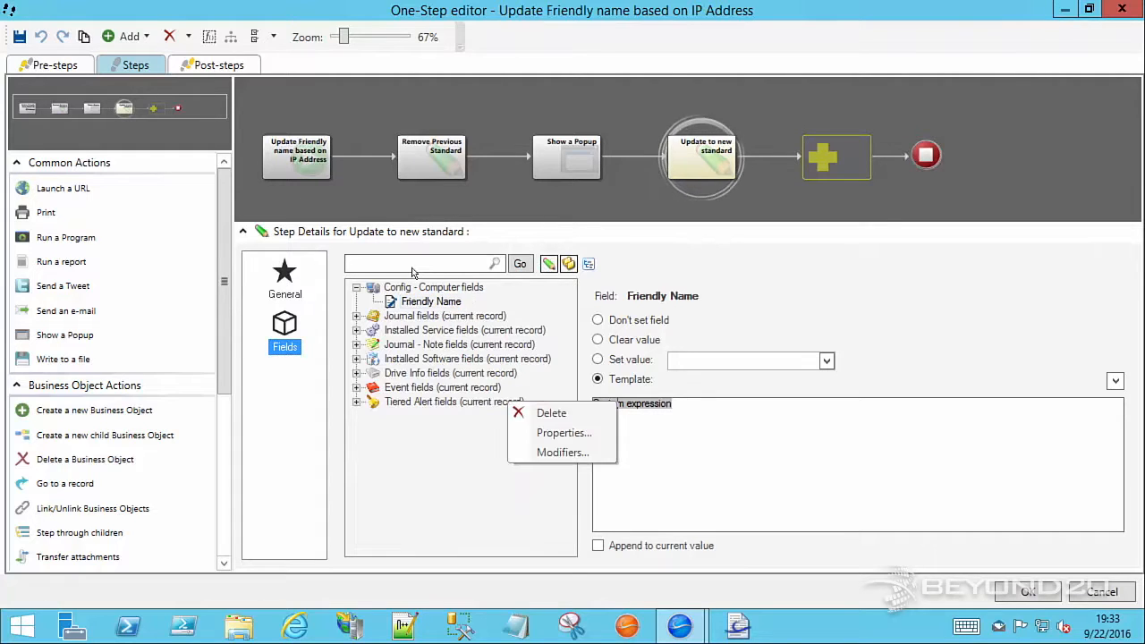
click(591, 434)
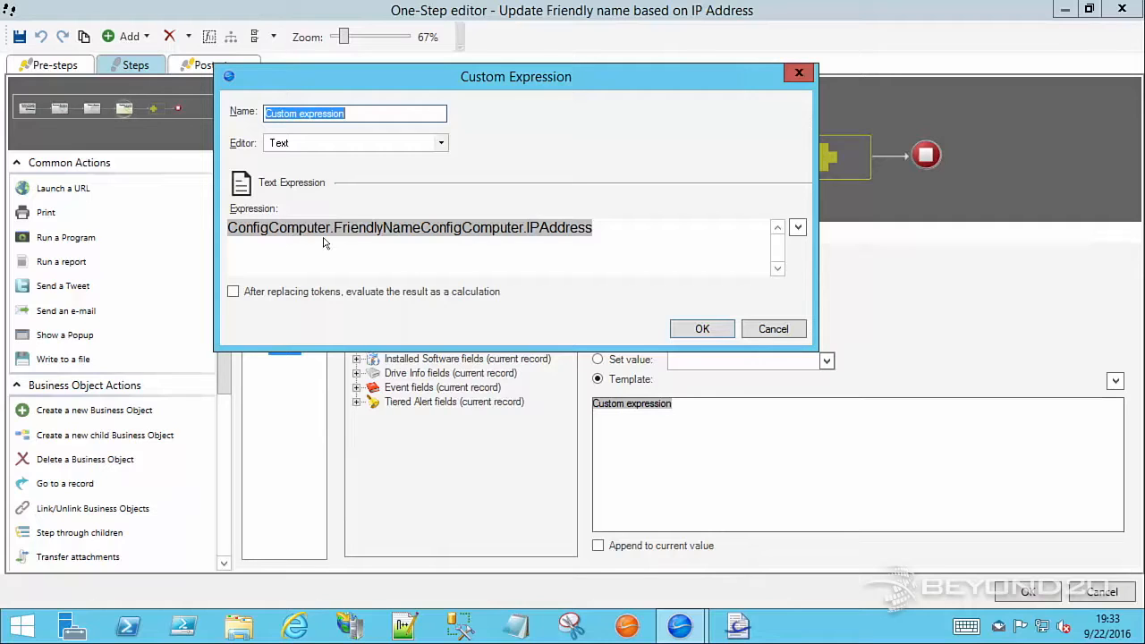
- Examine each modifier on the IPAddress token in the custom expression, and leave the expression without changes
right_click(483, 231)
click(290, 185)
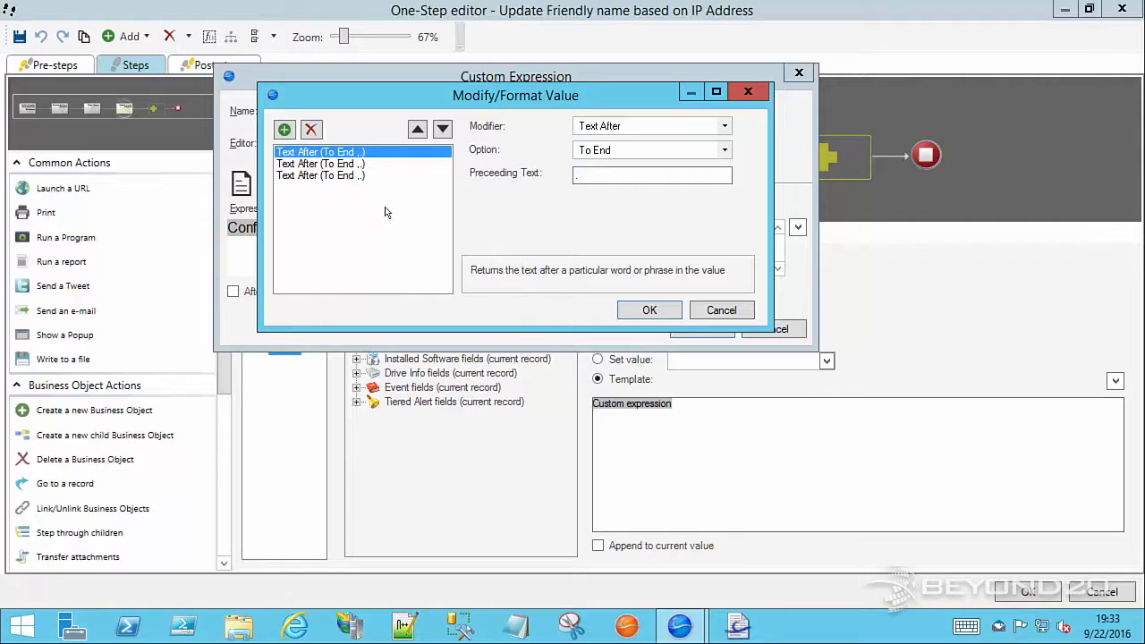
click(368, 168)
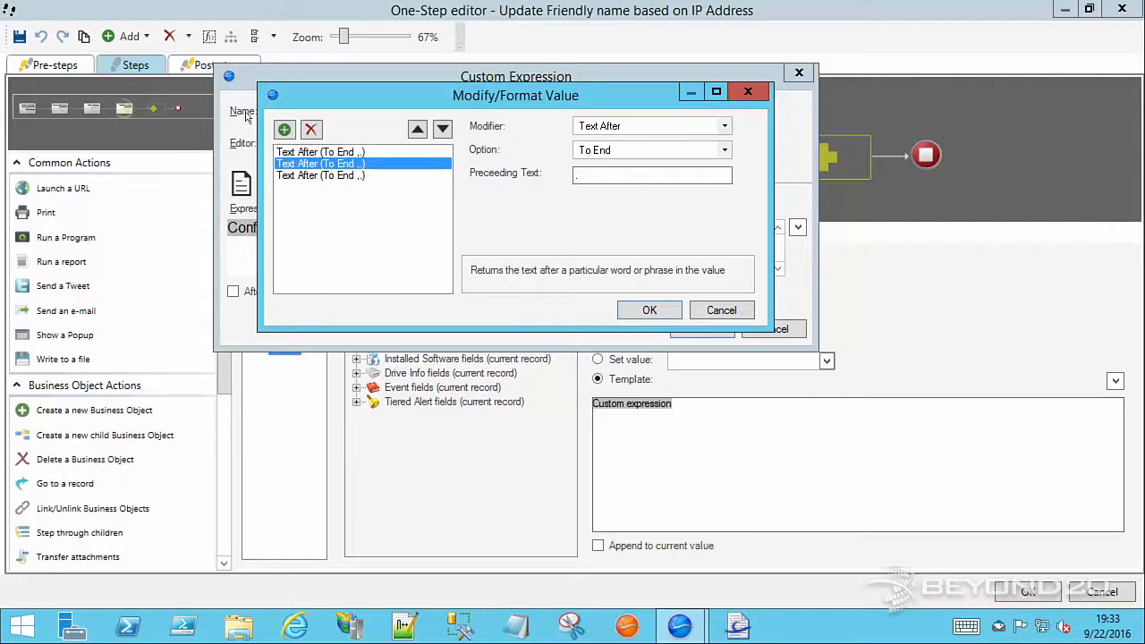
click(357, 176)
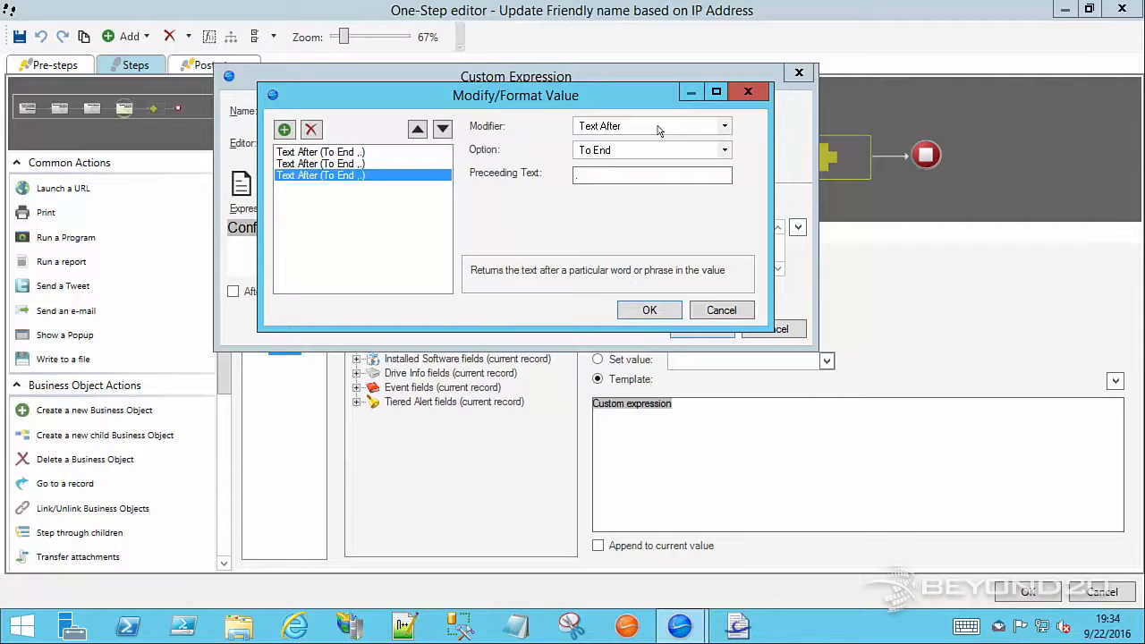
click(322, 154)
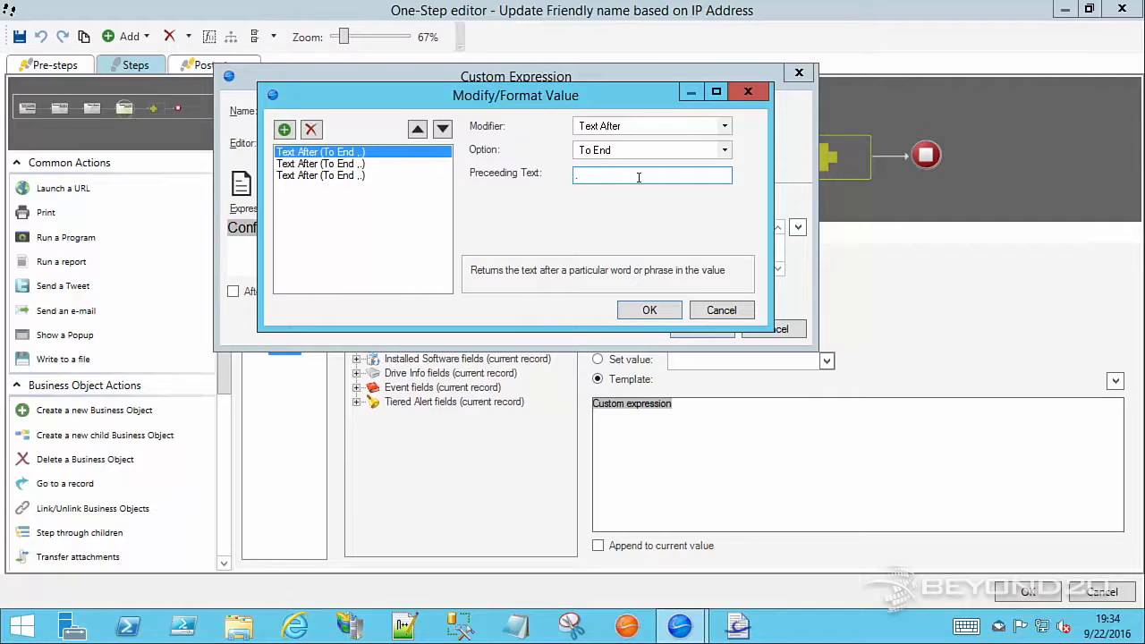
click(354, 165)
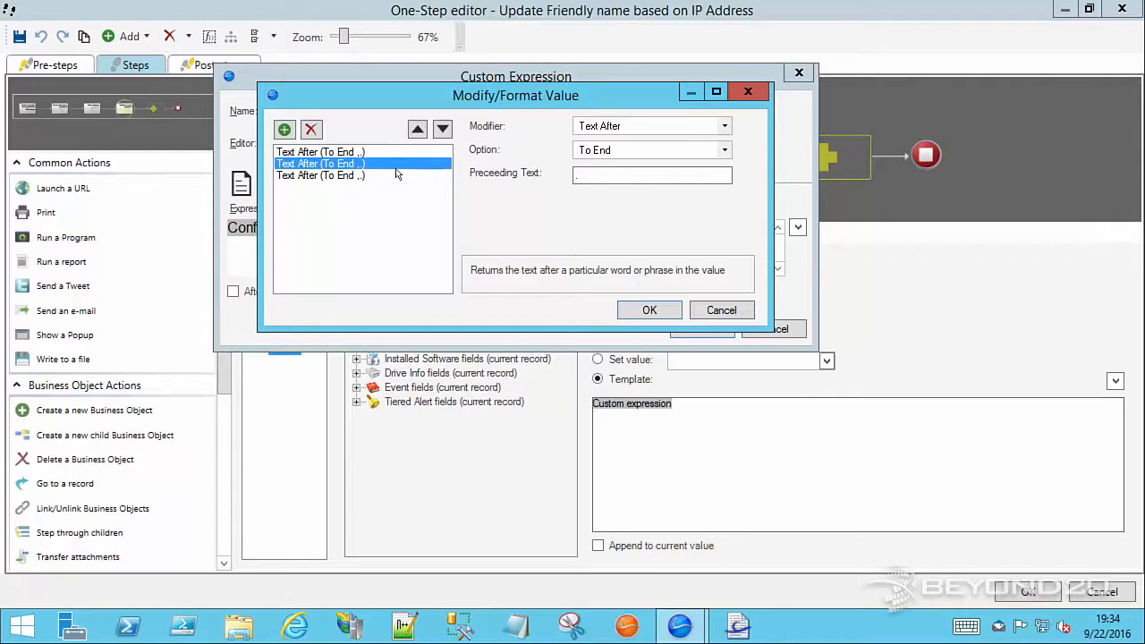
click(351, 177)
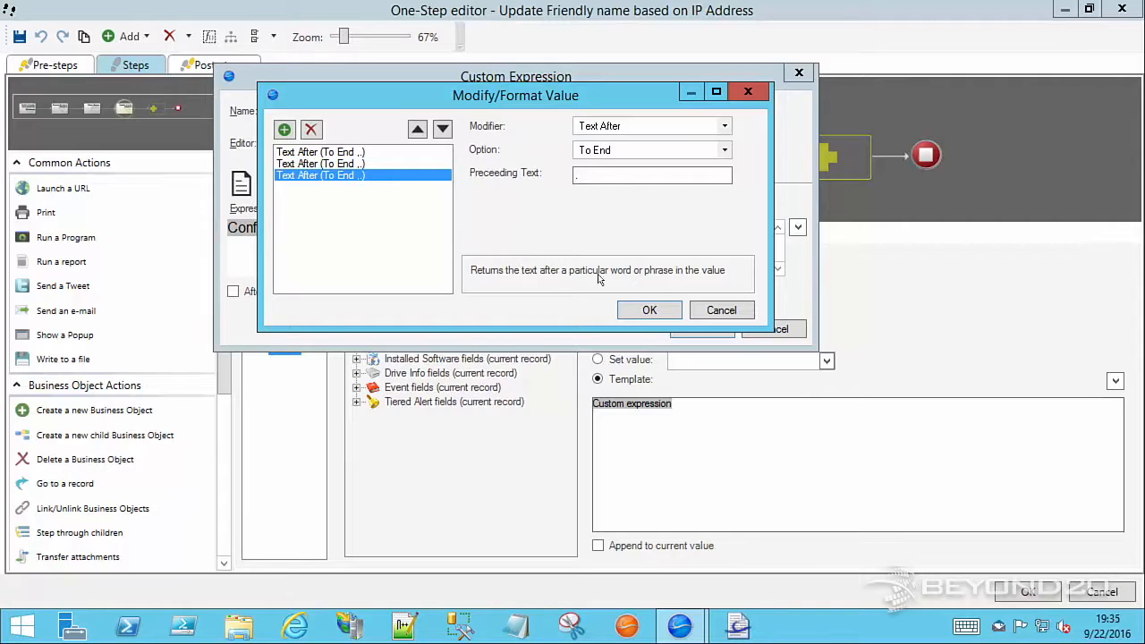
click(719, 313)
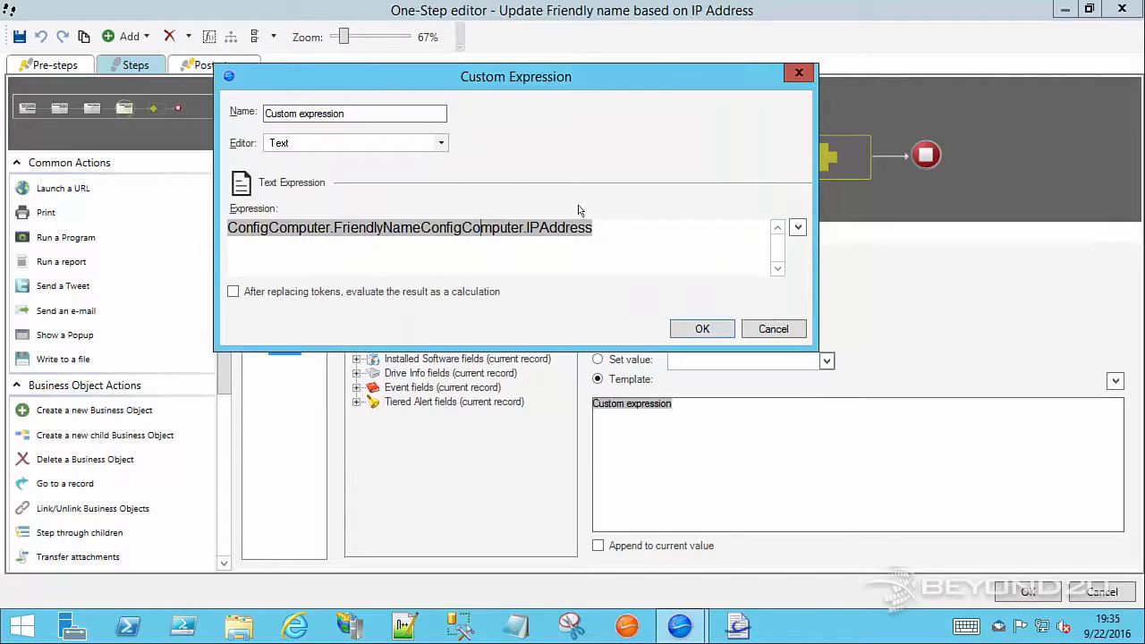
click(765, 333)
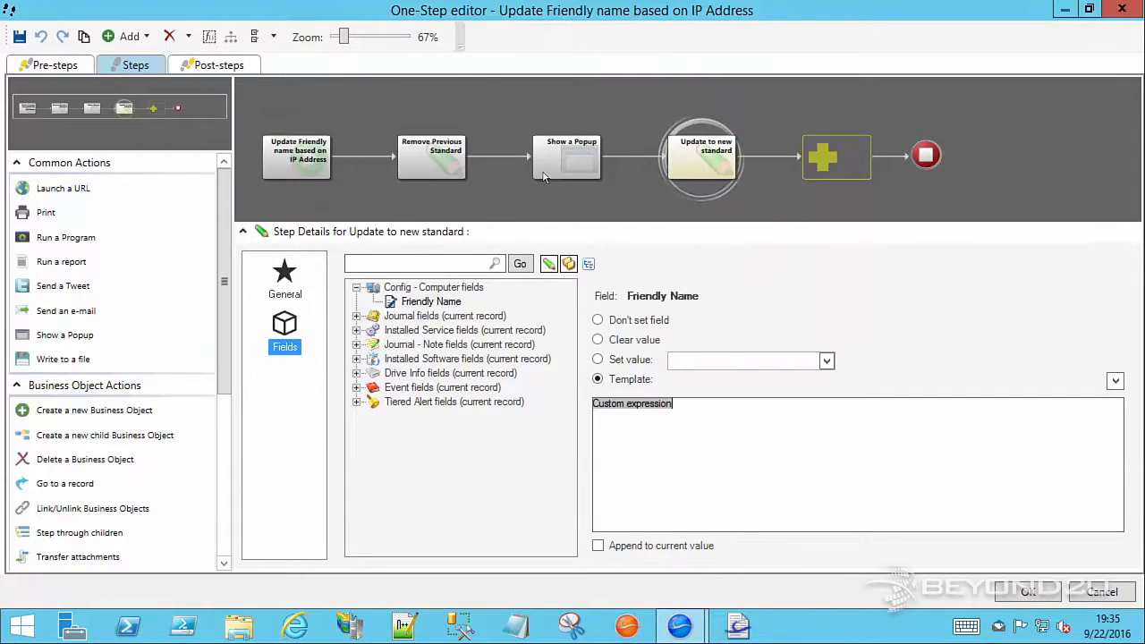
- Review the modifier on the First Octet's IP Address token in the Show a Popup step, and cancel without changes
click(558, 152)
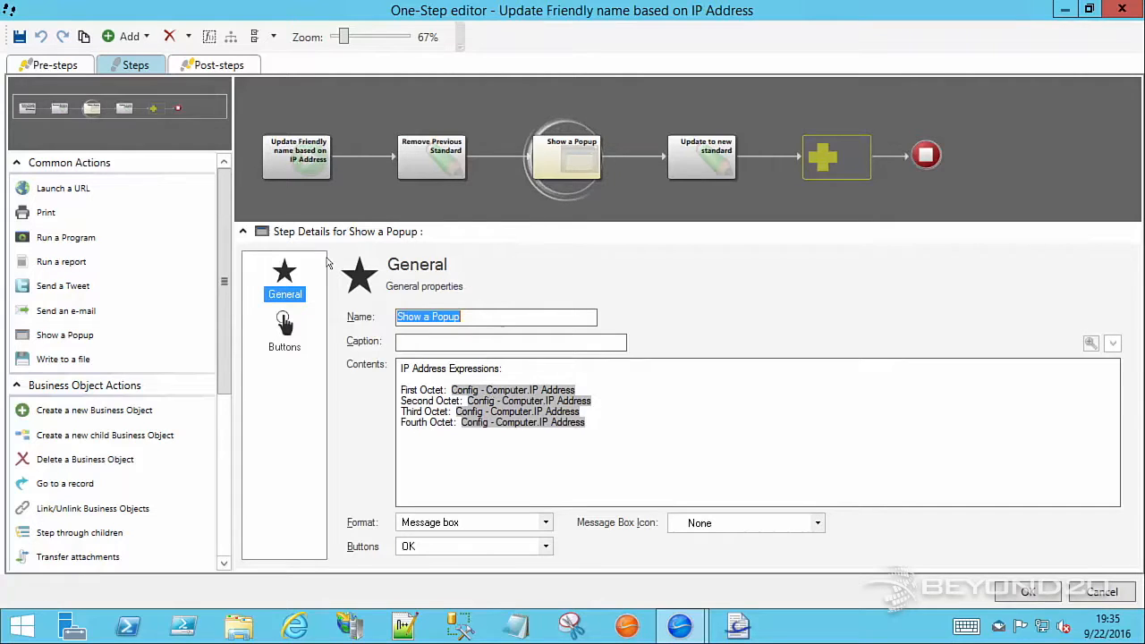
right_click(485, 393)
click(435, 437)
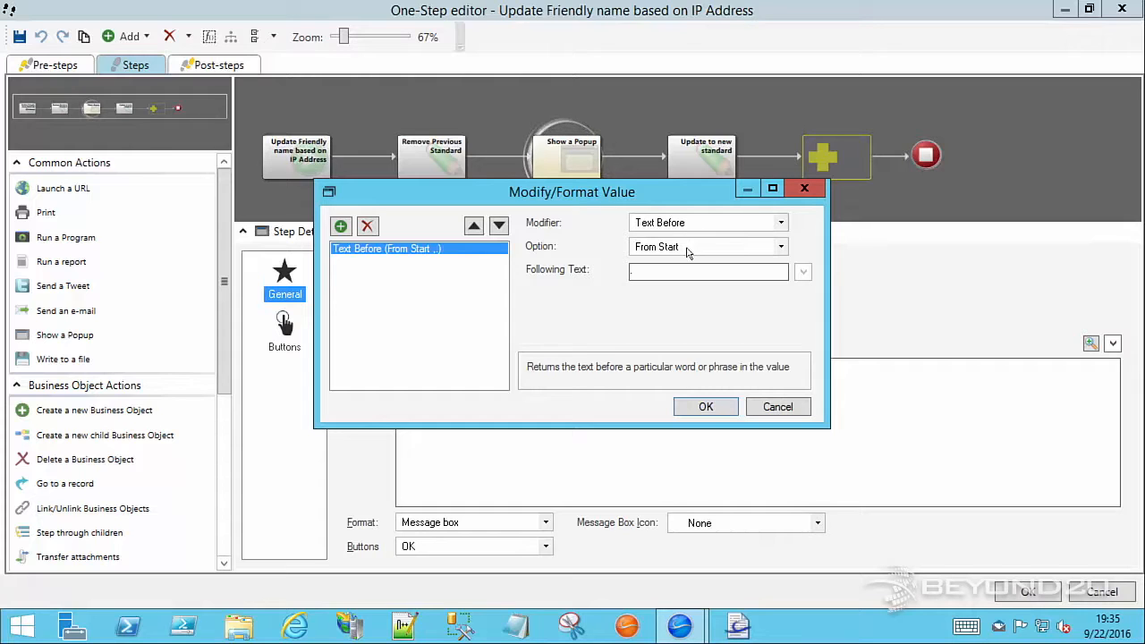
click(769, 410)
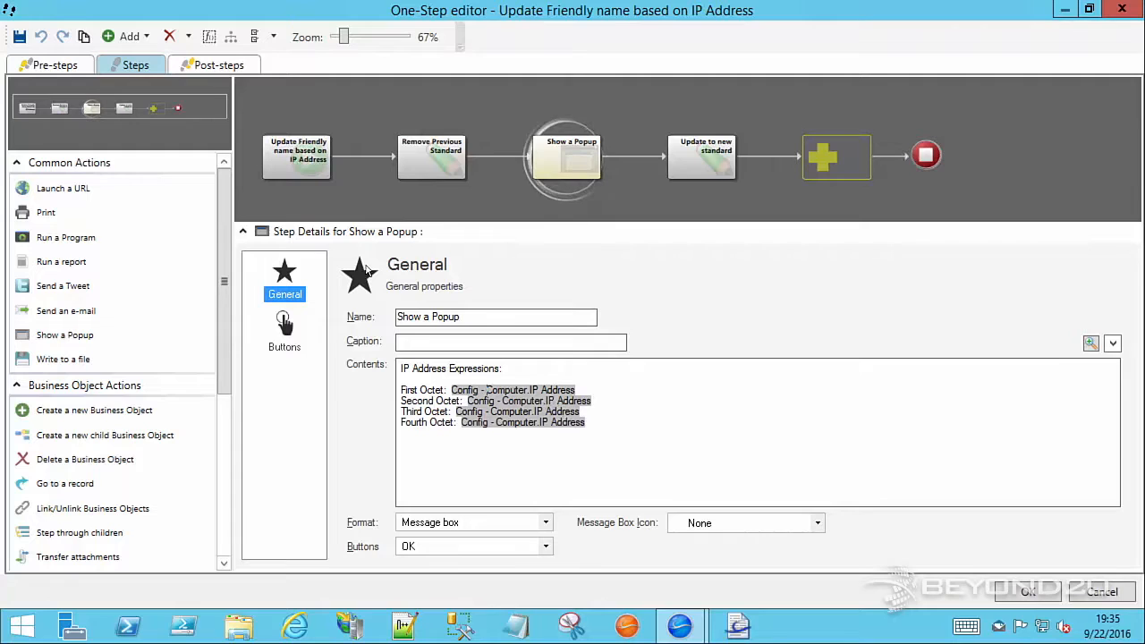
- Review both modifiers on the Second Octet's IP Address token in the Show a Popup step, and cancel without changes
right_click(550, 400)
click(494, 449)
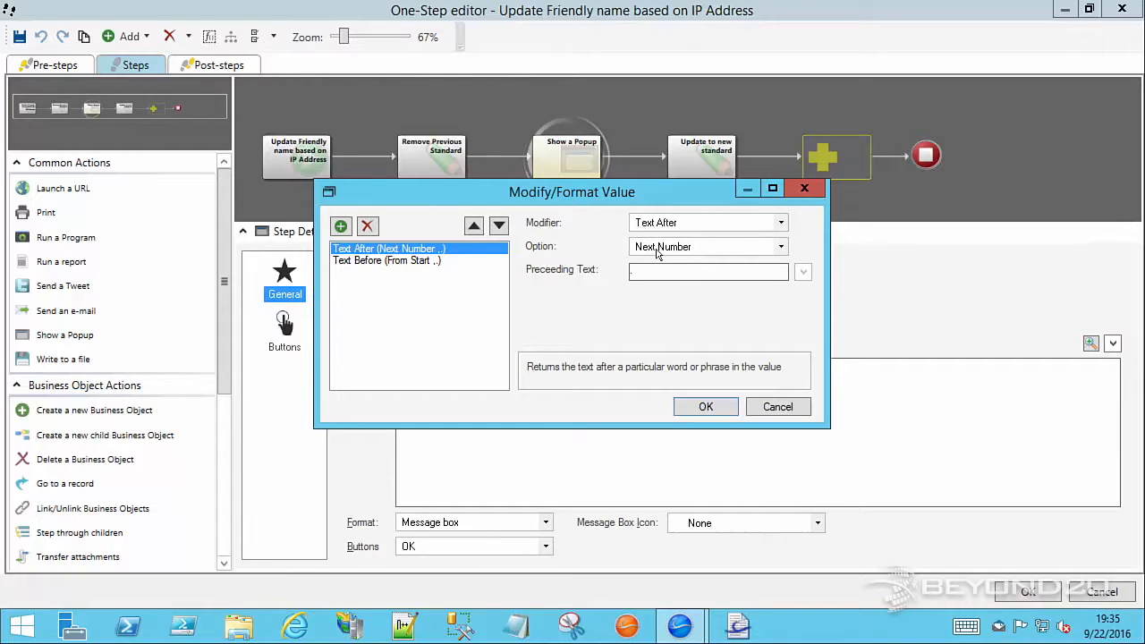
click(432, 263)
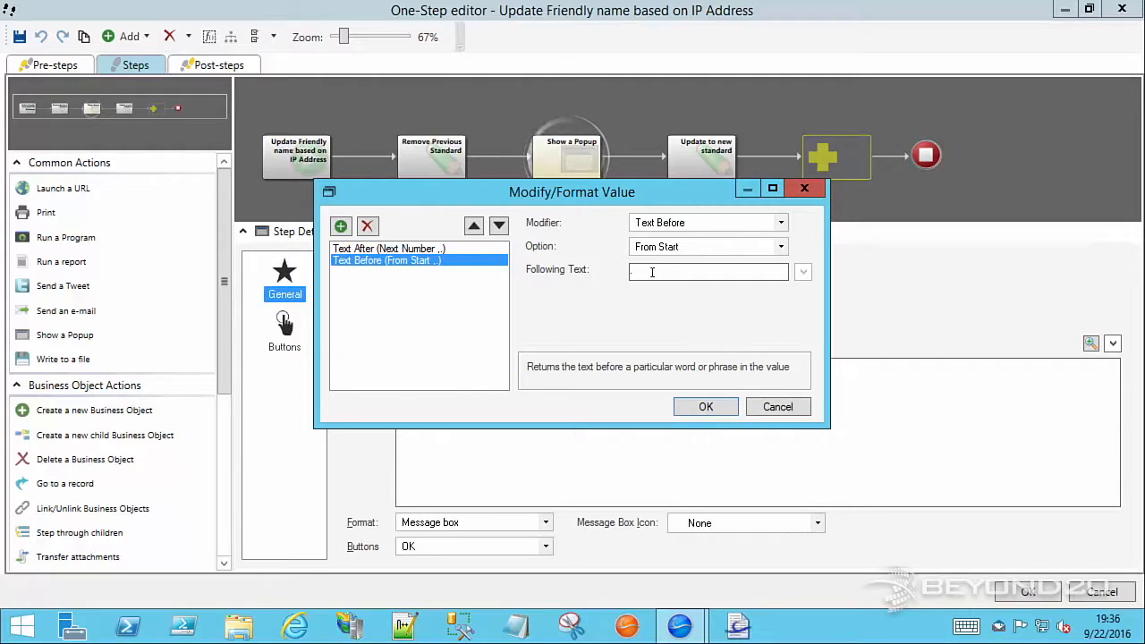
click(767, 406)
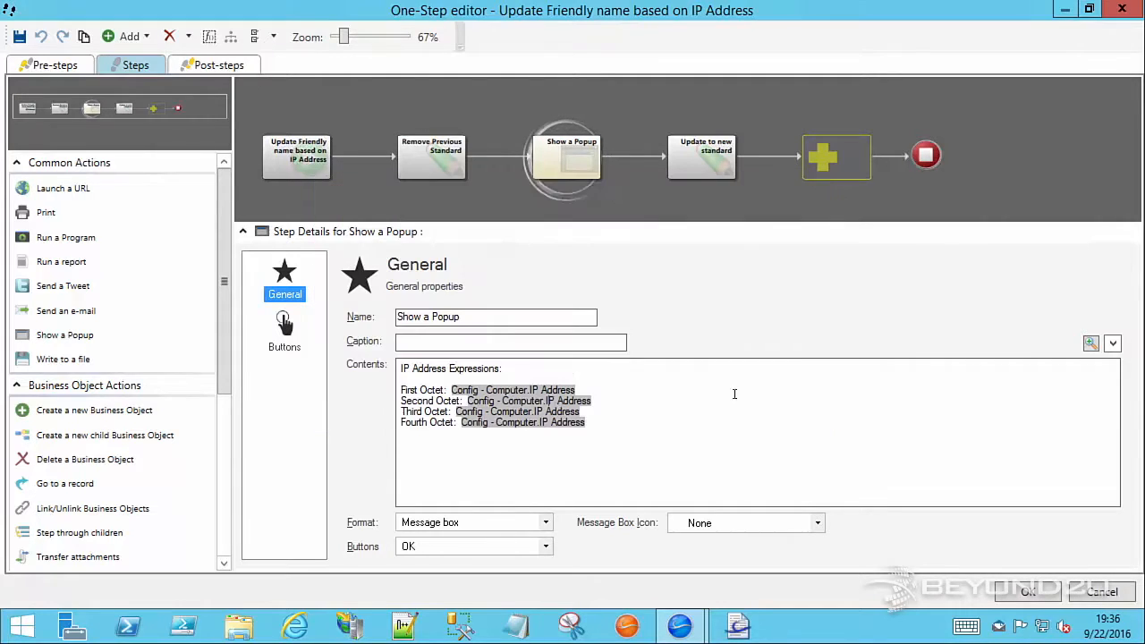
- Review all three modifiers on the Third Octet's IP Address token in the popup contents, and cancel without changes
right_click(505, 415)
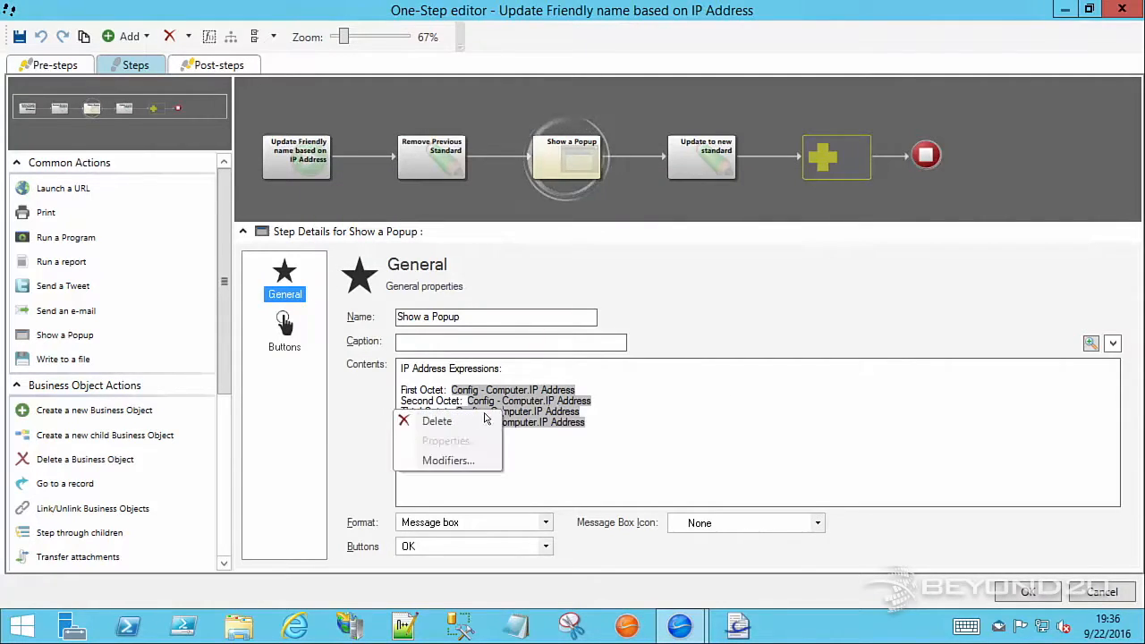
click(448, 461)
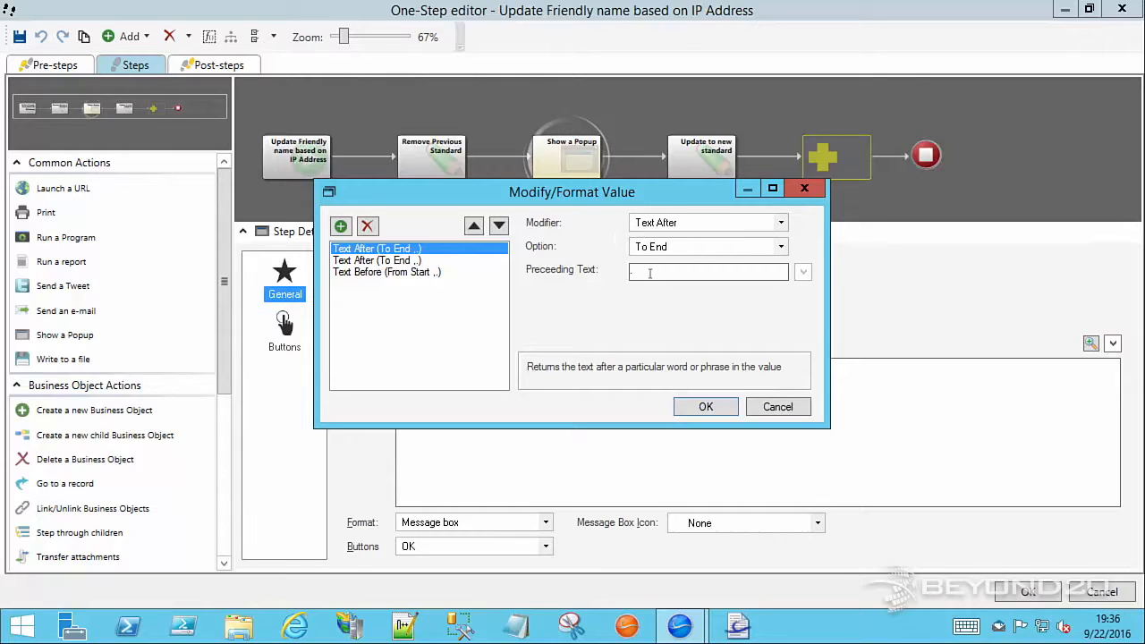
click(414, 261)
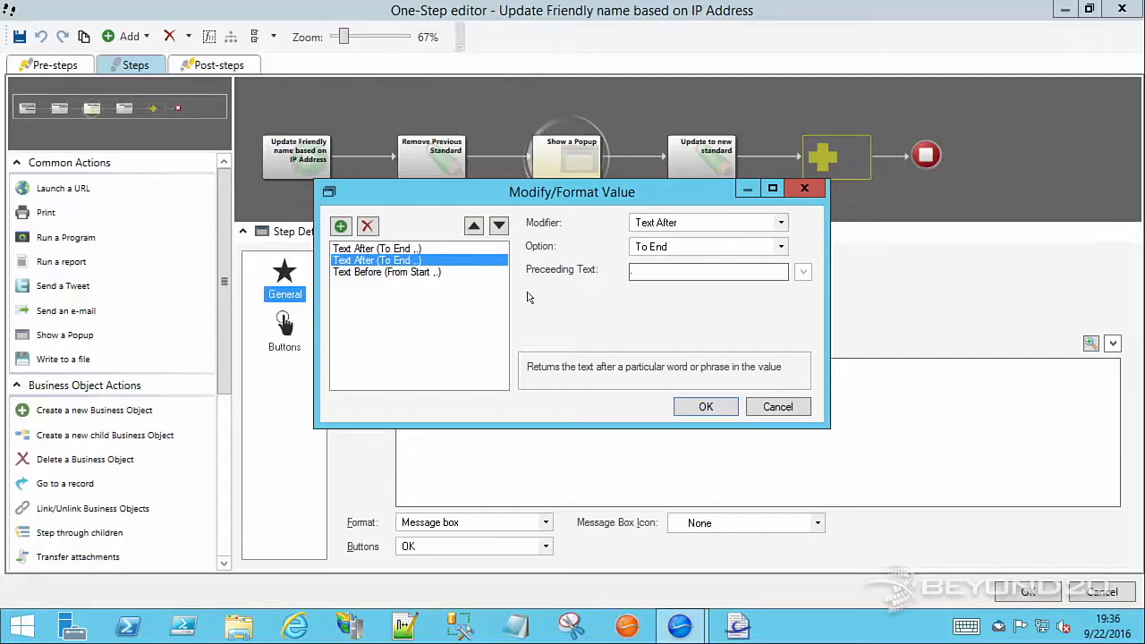
click(422, 272)
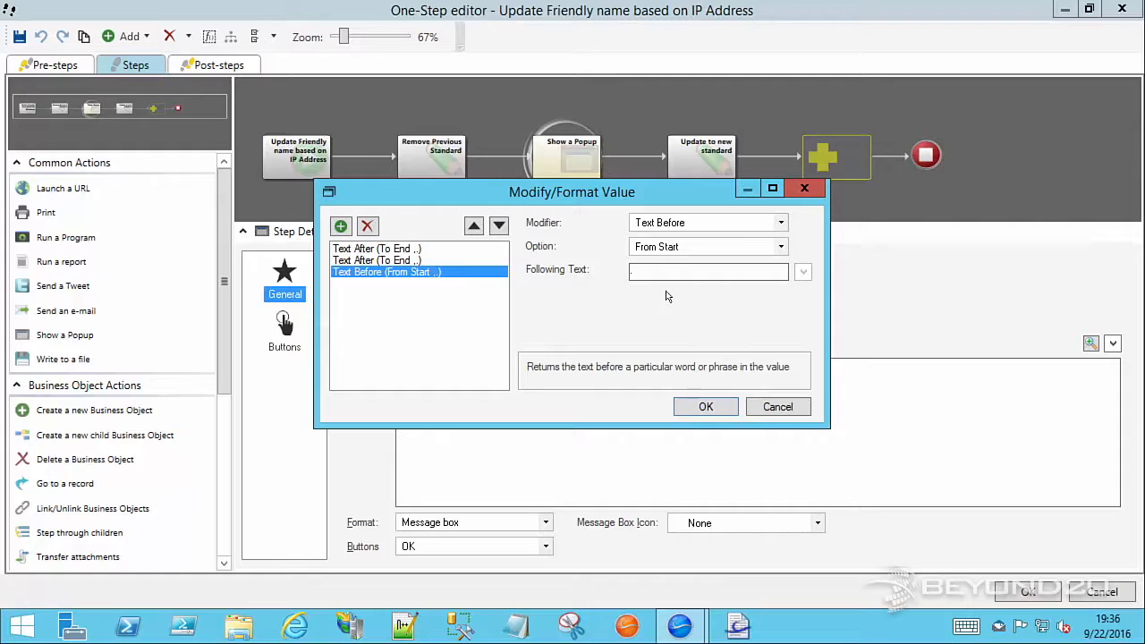
click(764, 405)
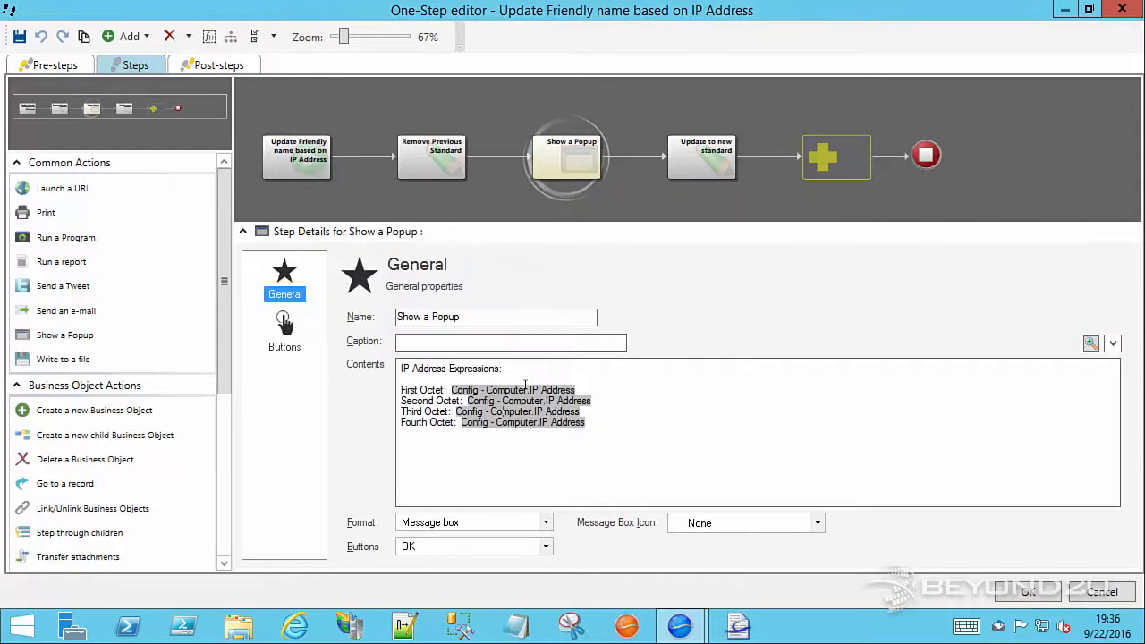
- Review the modifiers on the Fourth Octet's IP Address token in the popup contents, and cancel without changes
right_click(393, 420)
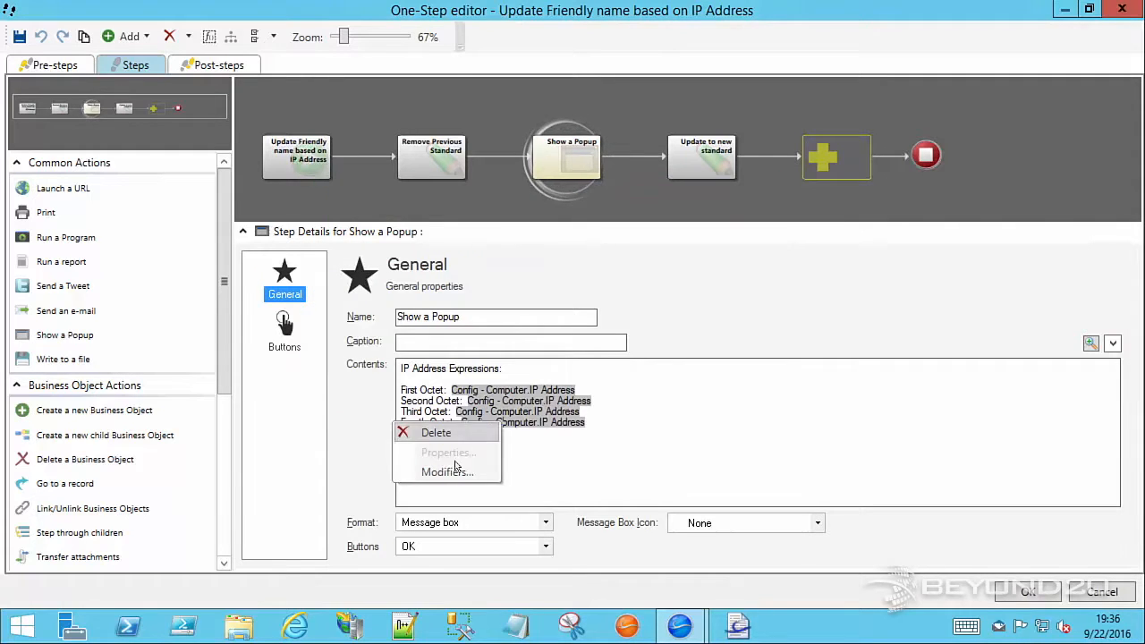
click(457, 476)
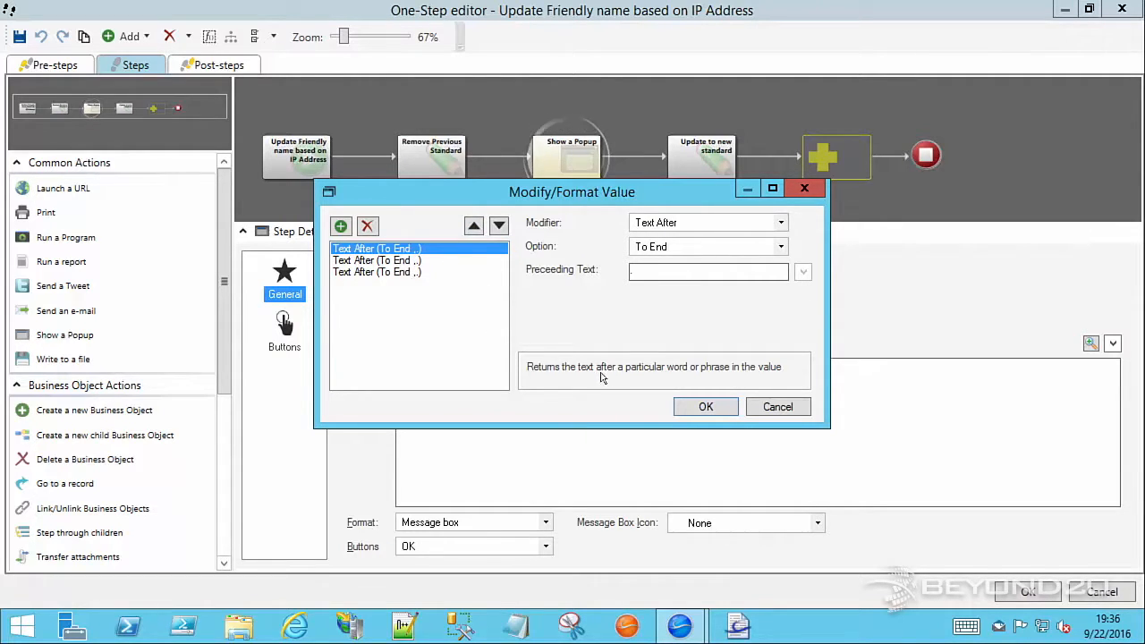
click(777, 407)
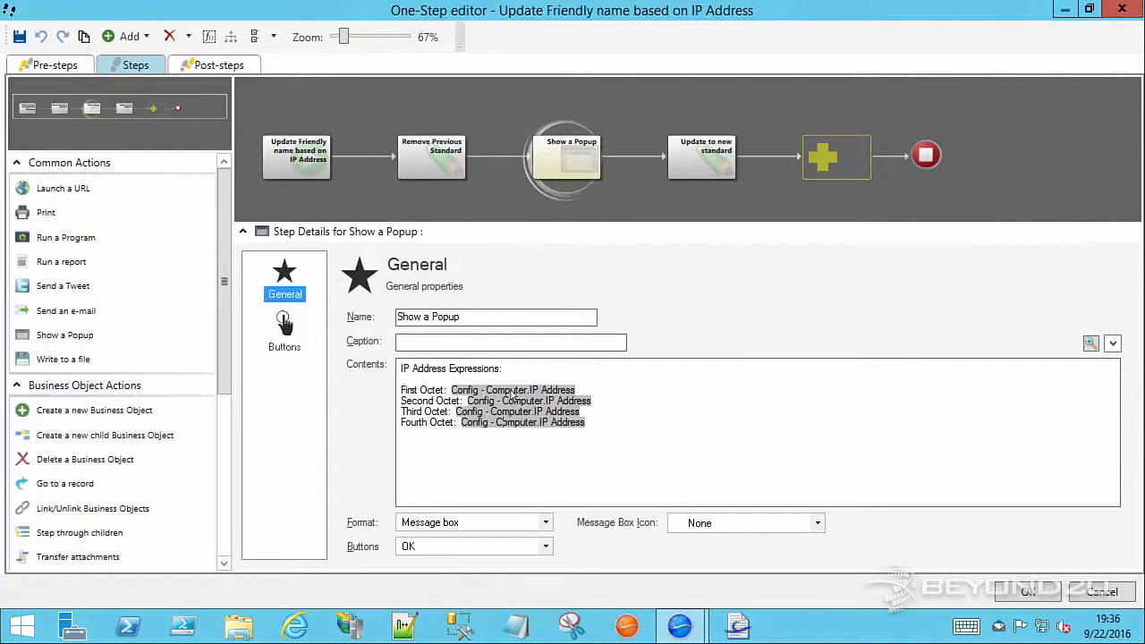
- Look over the Remove Previous Standard step's Friendly Name template, then accept the One-Step and close its manager
click(432, 154)
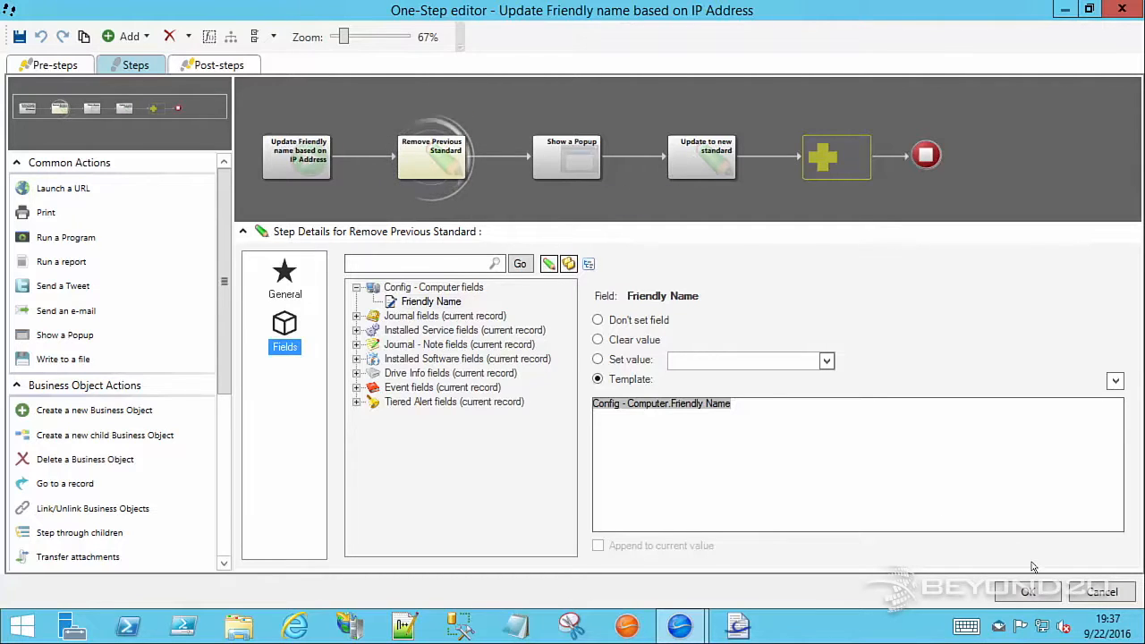
click(1028, 591)
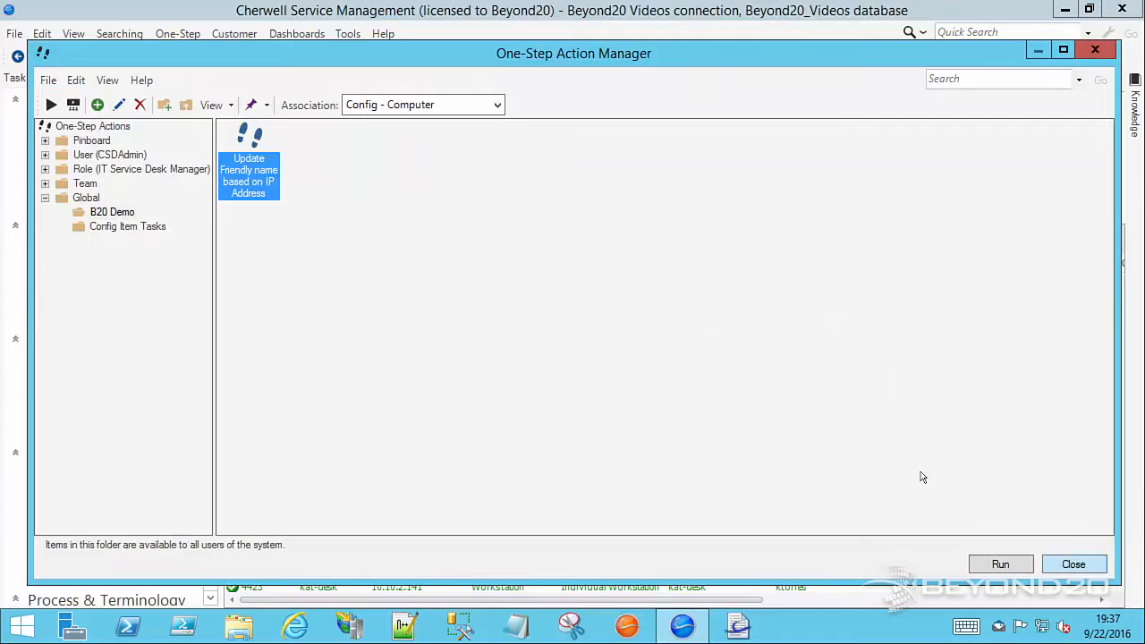
click(1073, 569)
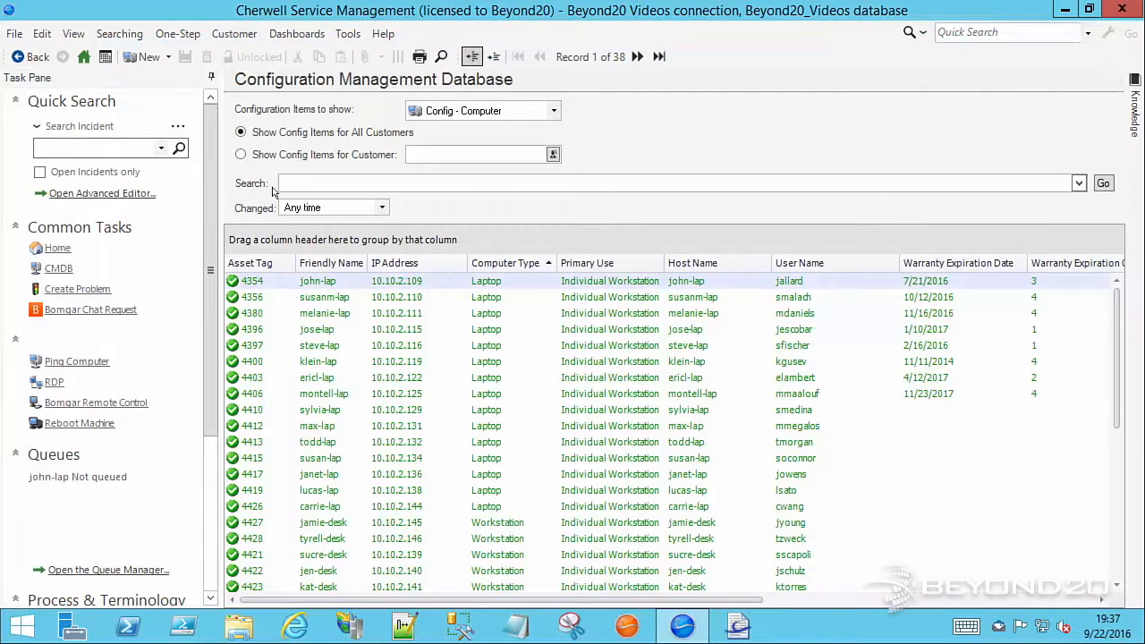
- Run the One-Step "Update Friendly name based on IP Address" on the computer with asset tag 4354, and save its record
double_click(522, 315)
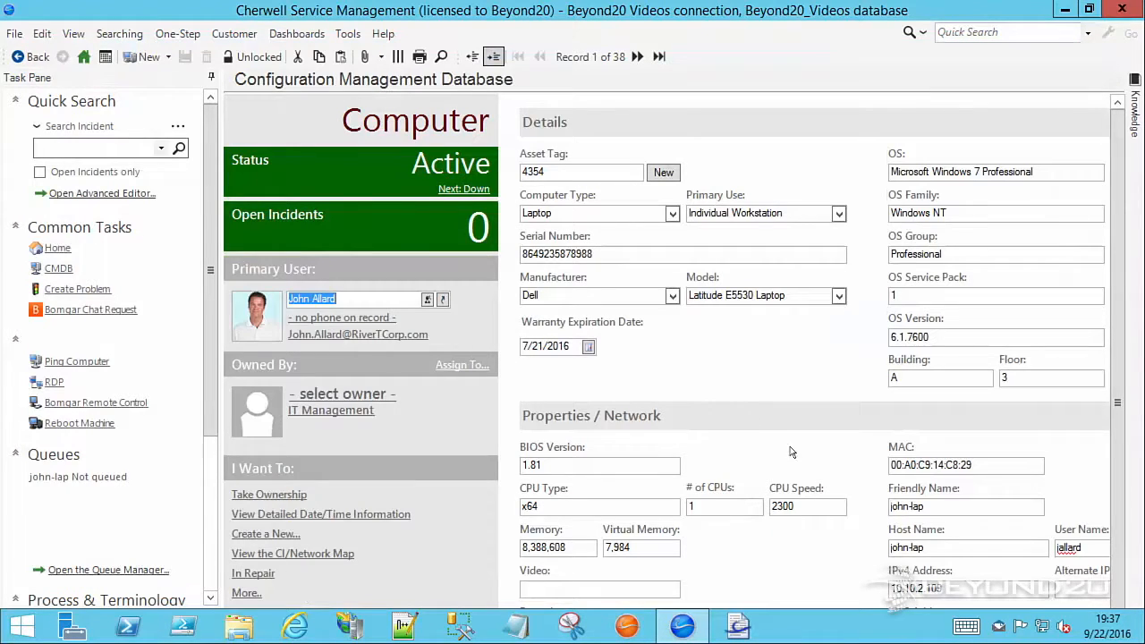
click(930, 505)
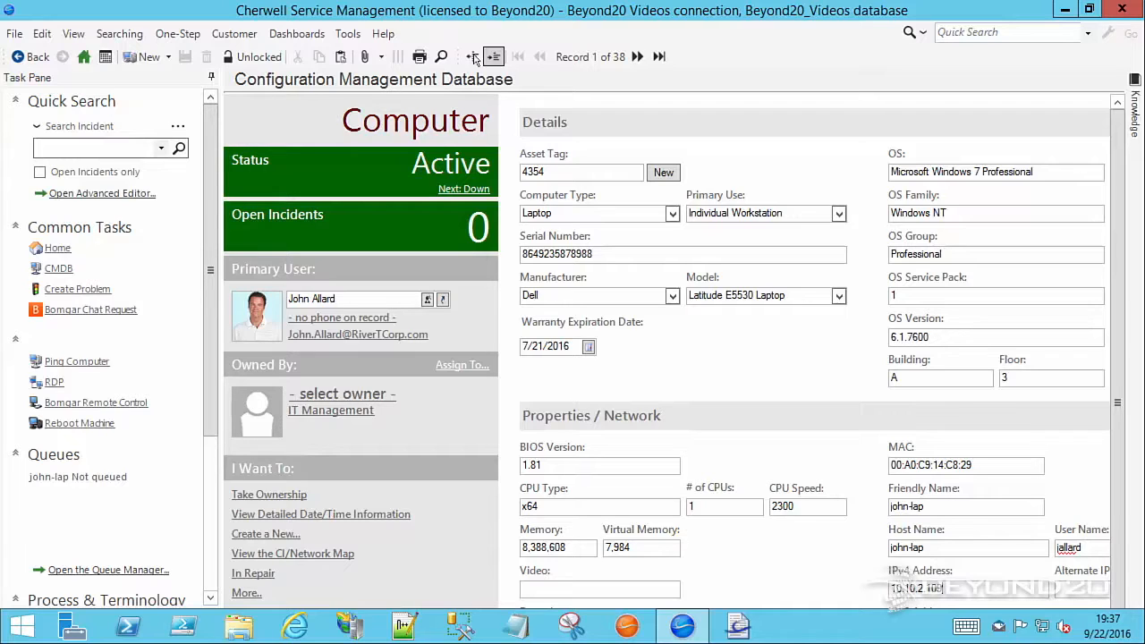
click(178, 34)
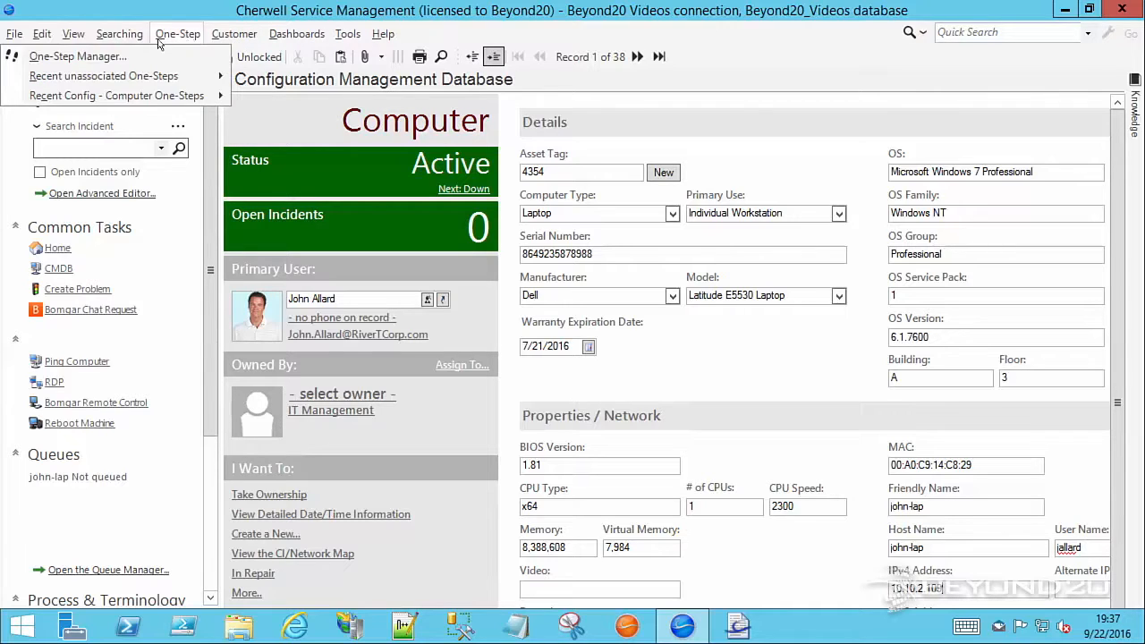
mouse_move(137, 99)
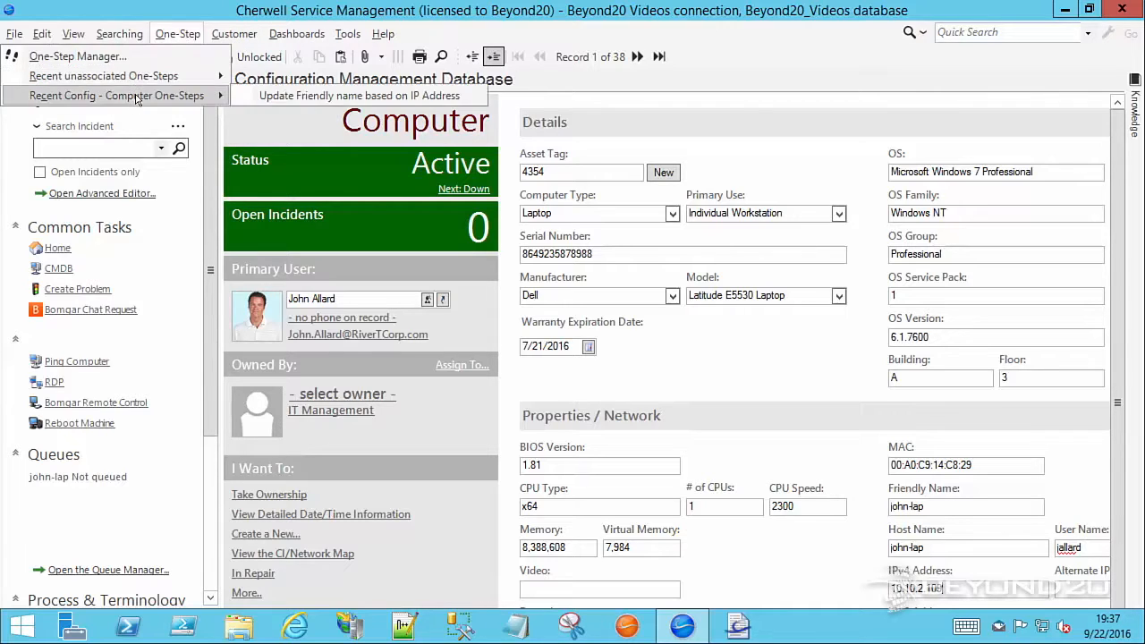
click(290, 96)
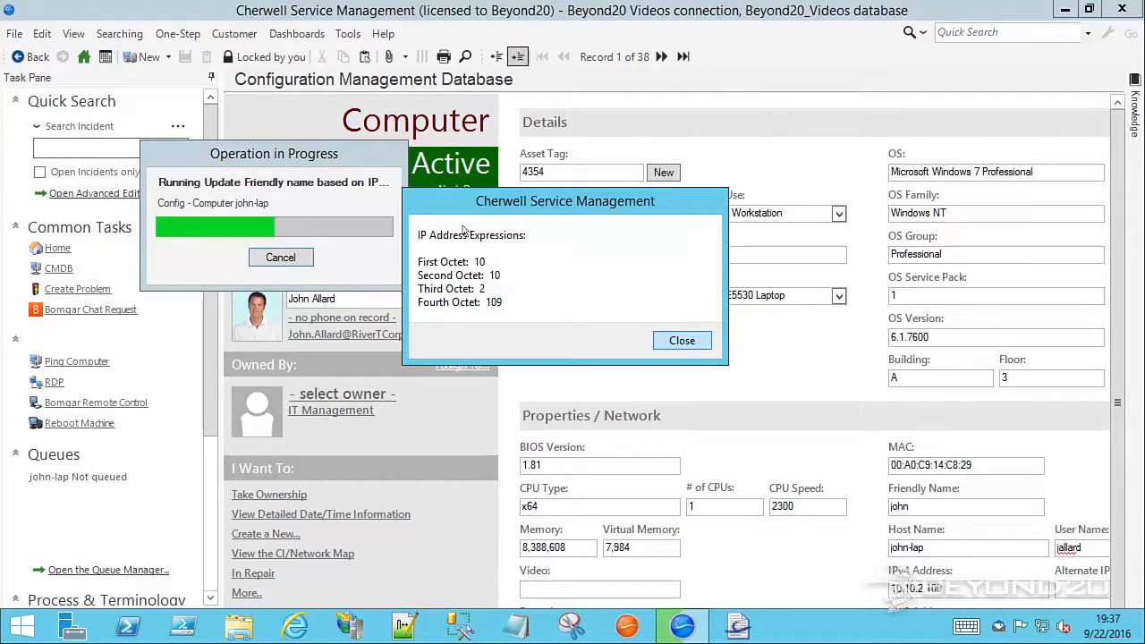
click(677, 342)
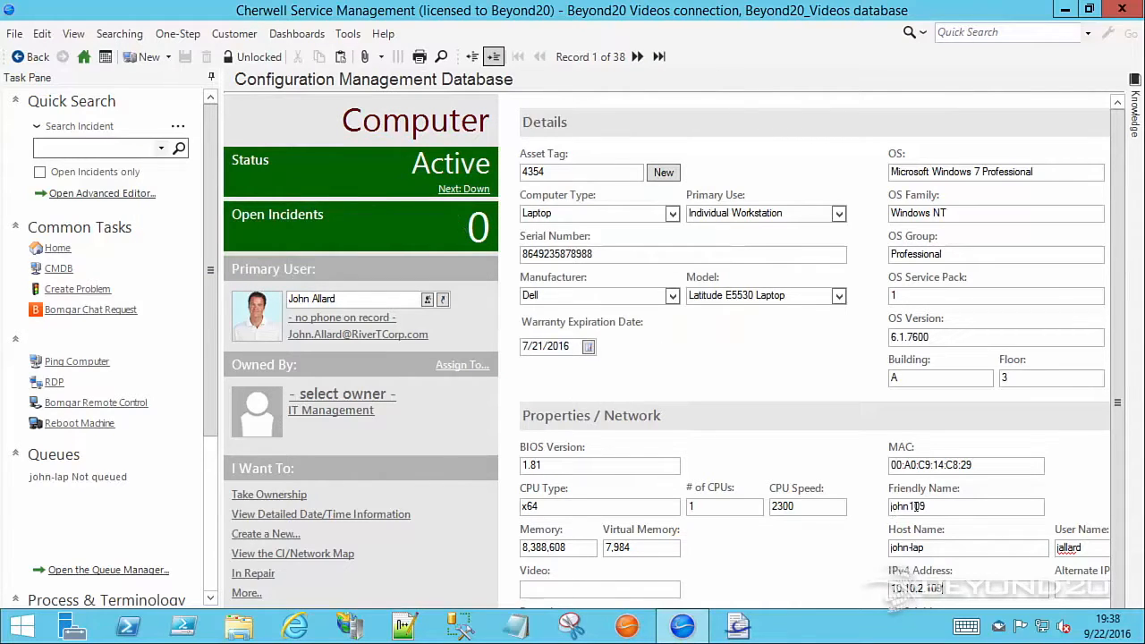
click(186, 59)
click(473, 57)
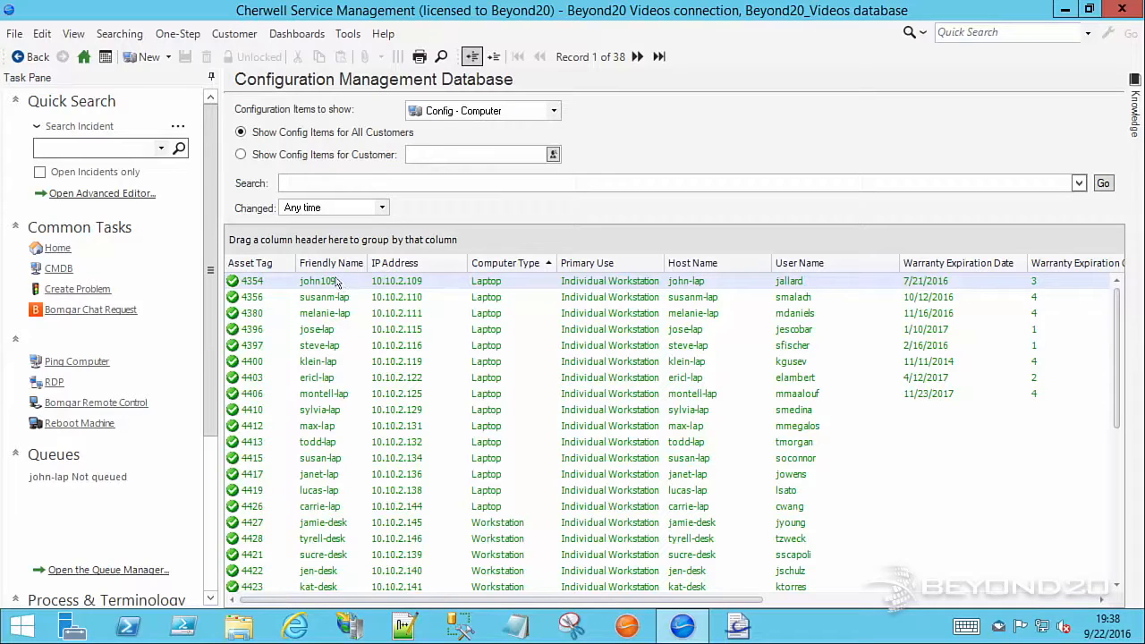
- Run the B20 Demo One-Step "Update Friendly name based on IP Address" for the whole group of listed computers
click(177, 33)
click(179, 51)
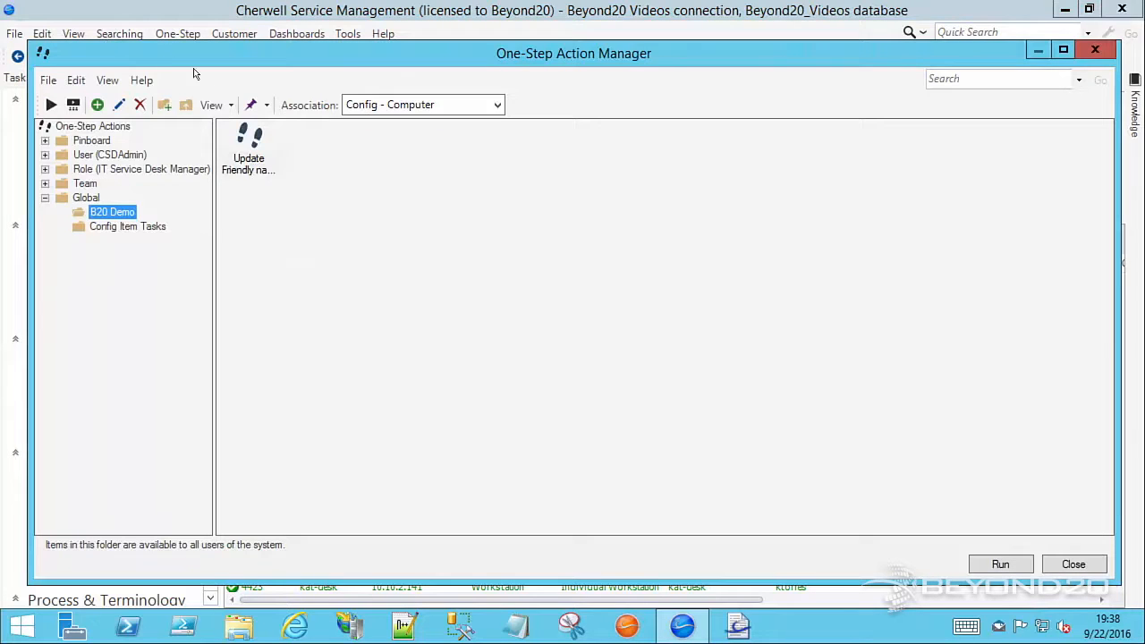
right_click(251, 141)
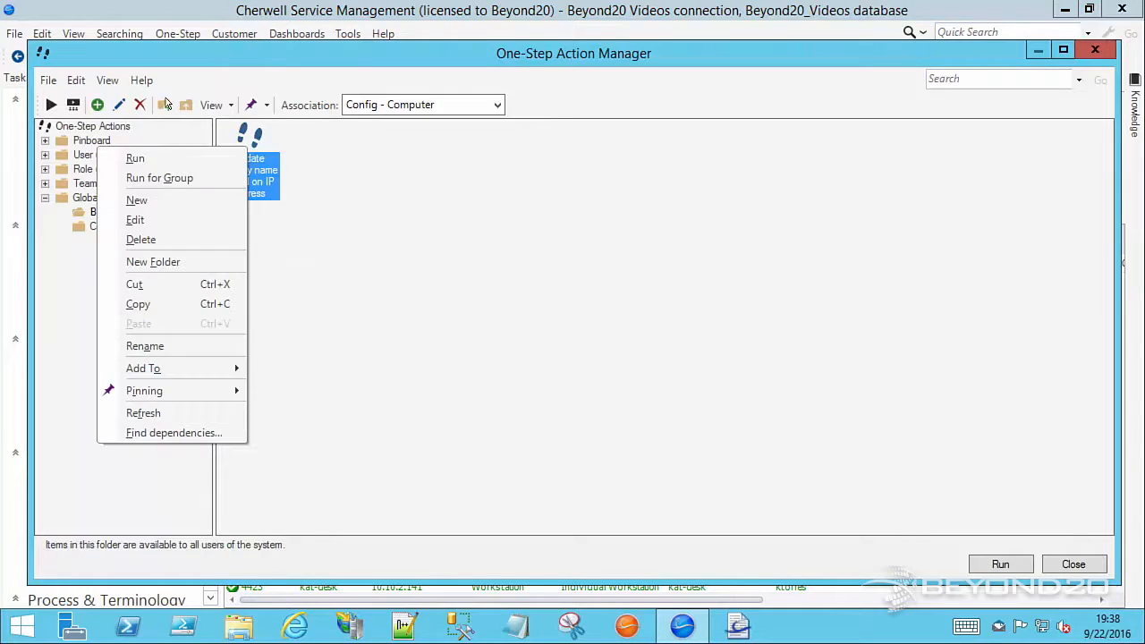
click(225, 179)
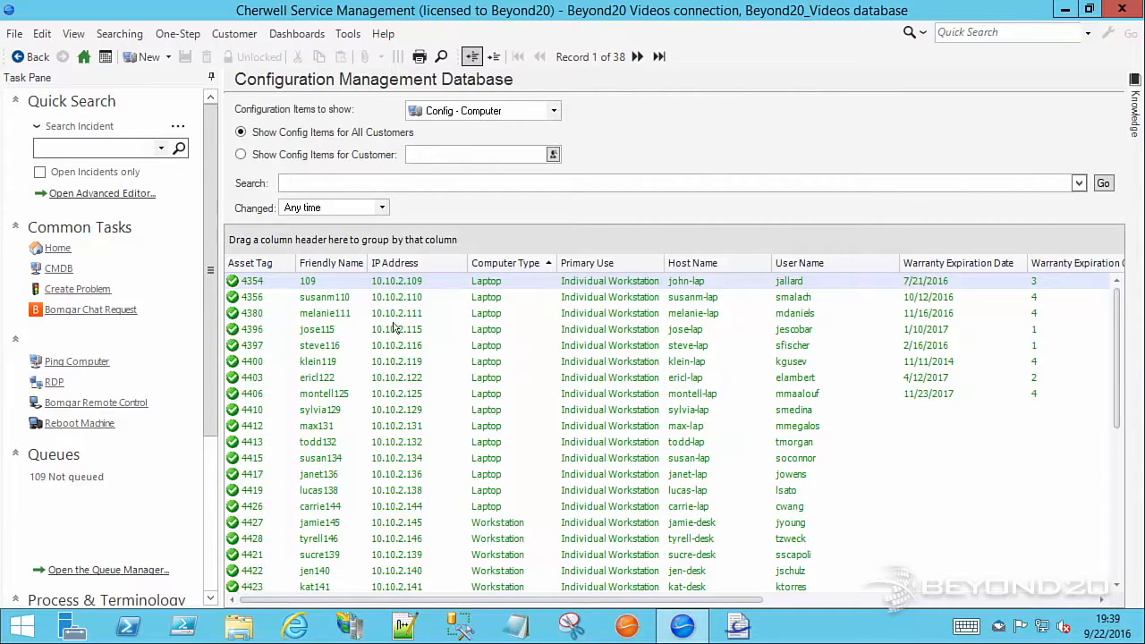
- Compare the friendly names with the last octet of the IP addresses throughout the Config - Computer list
click(325, 492)
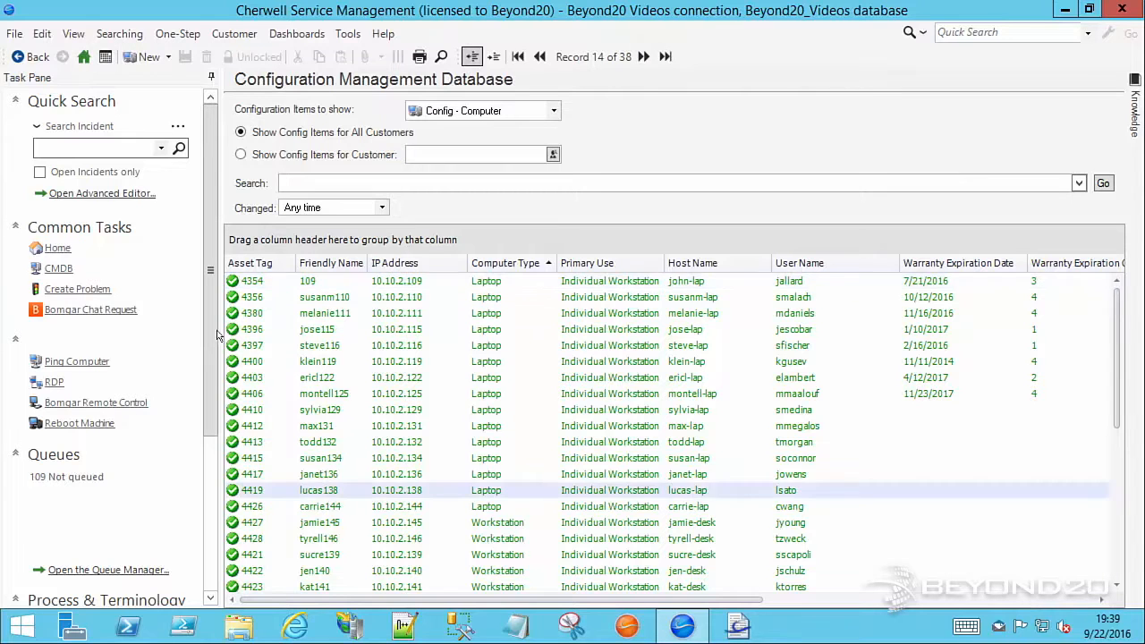
scroll(330, 507, down, 3)
scroll(330, 508, down, 2)
scroll(326, 519, down, 2)
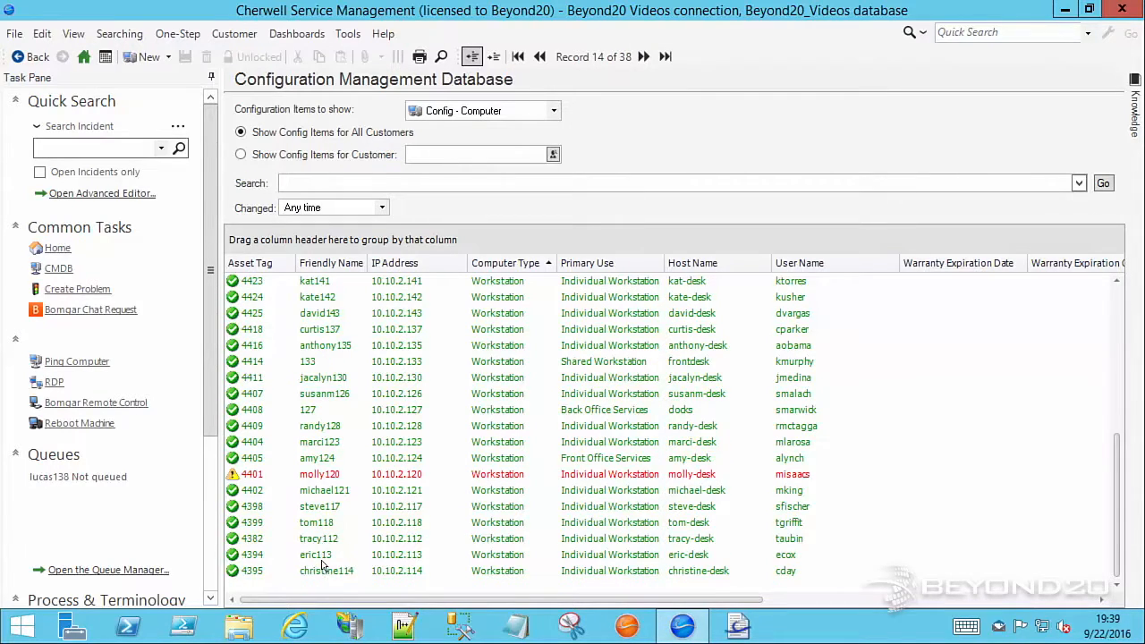
scroll(323, 536, up, 6)
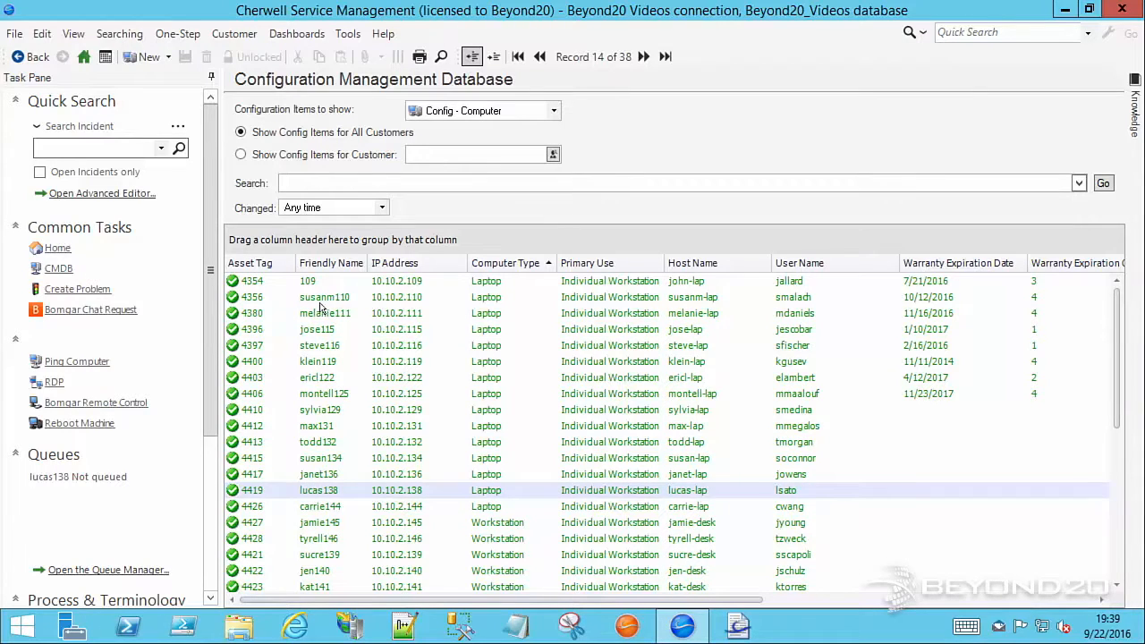
scroll(329, 338, down, 1)
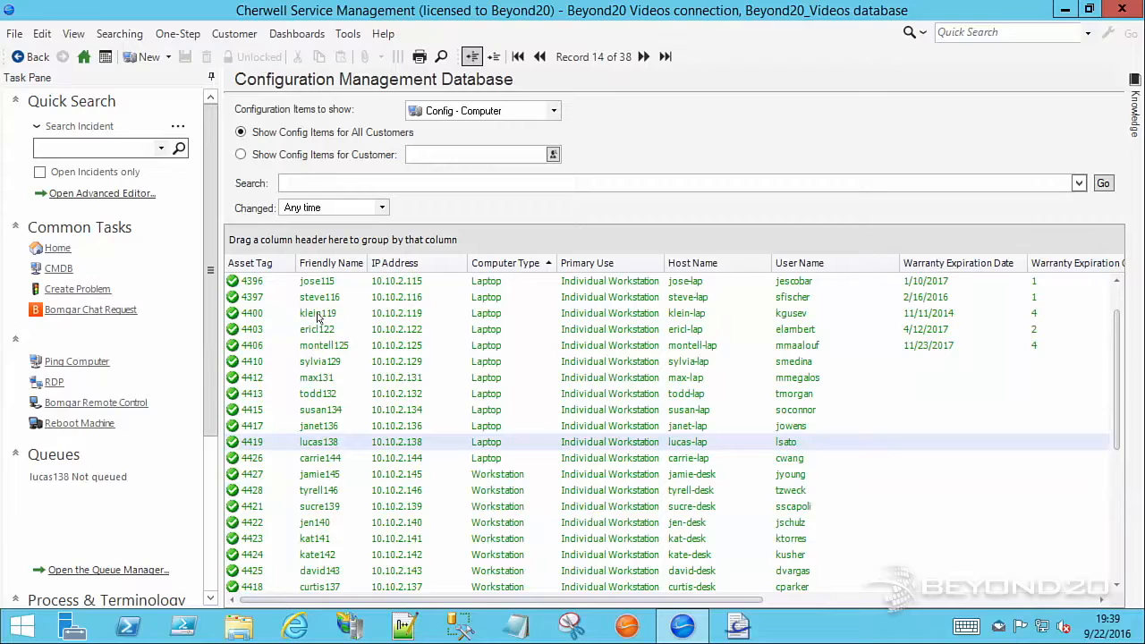